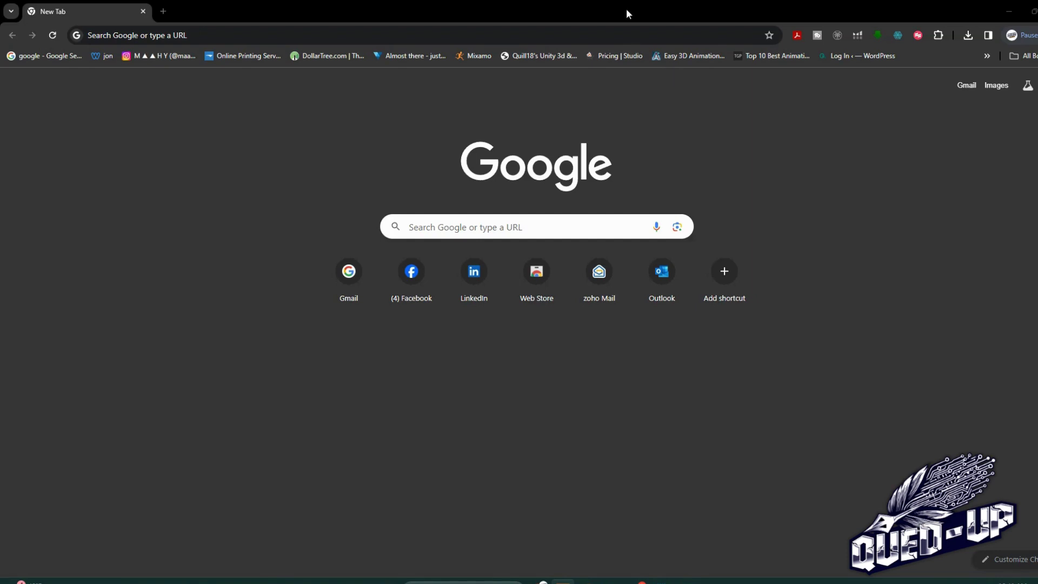
Step: Search Google for 'buildbox' from the Chrome address bar
click(606, 34)
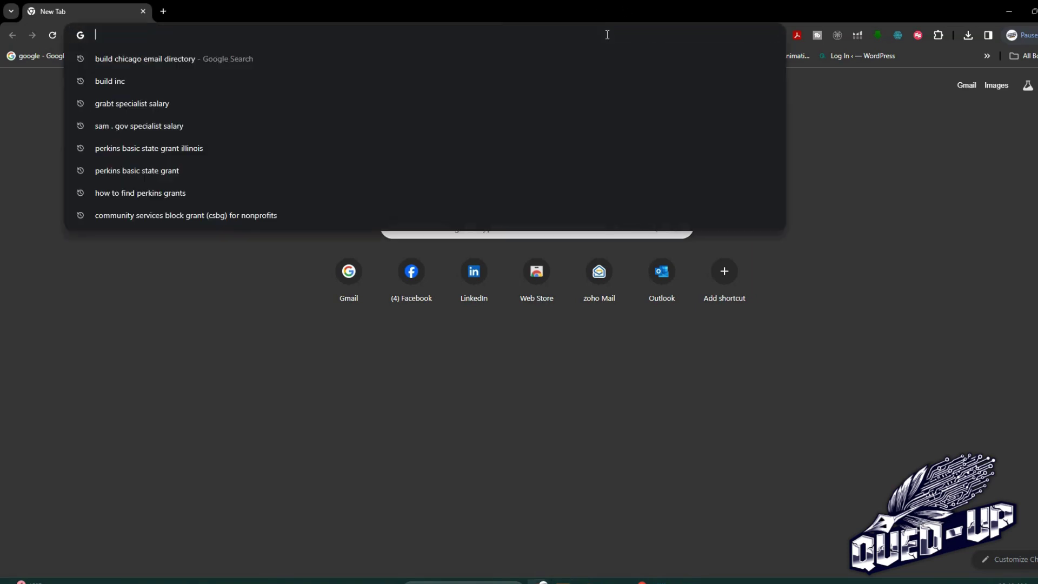
text(build)
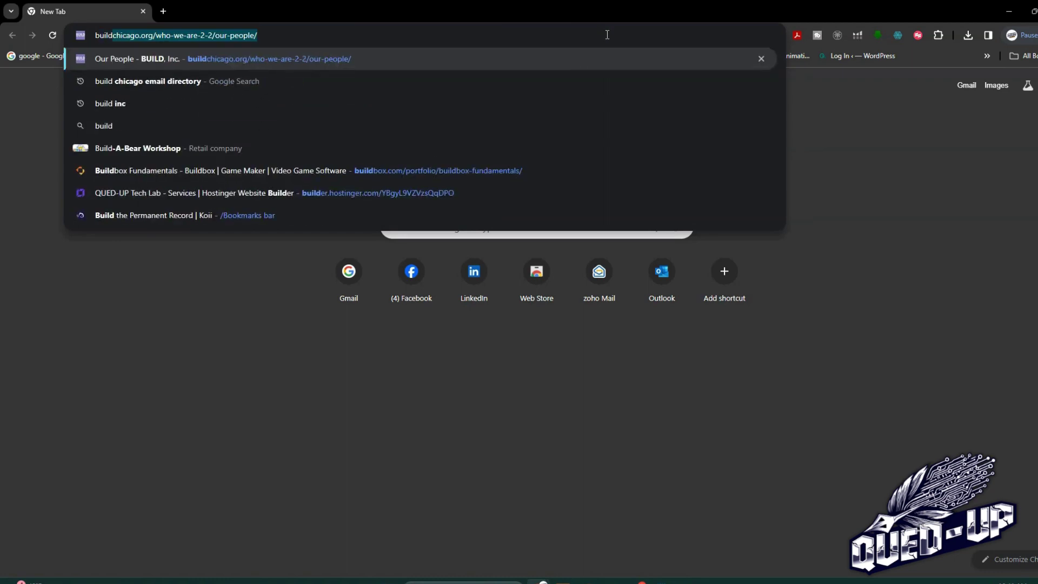
text(box)
key(Delete)
key(Return)
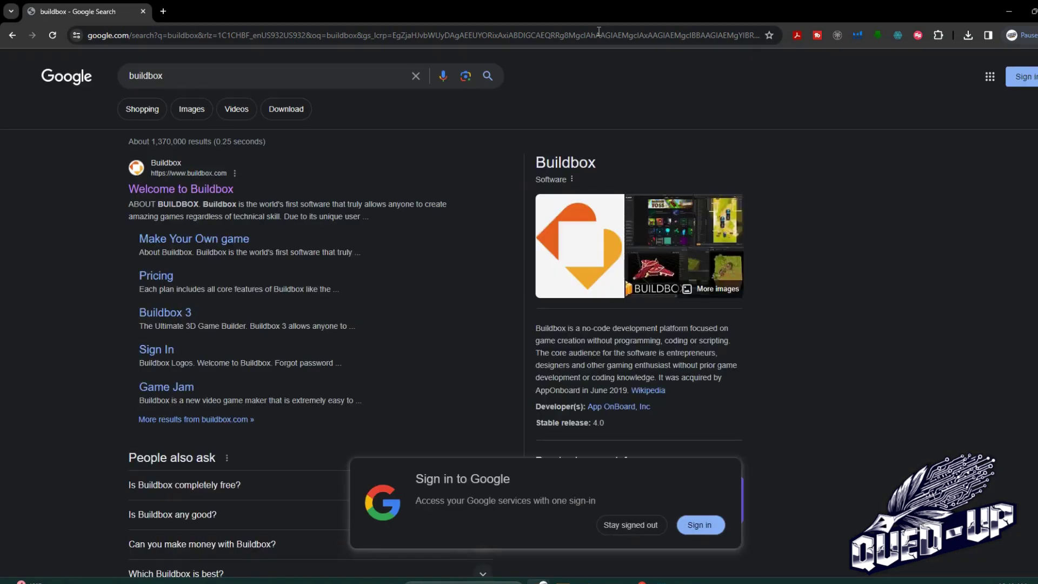
Step: Open the official Buildbox website result, then minimize Chrome to reveal the desktop
click(226, 190)
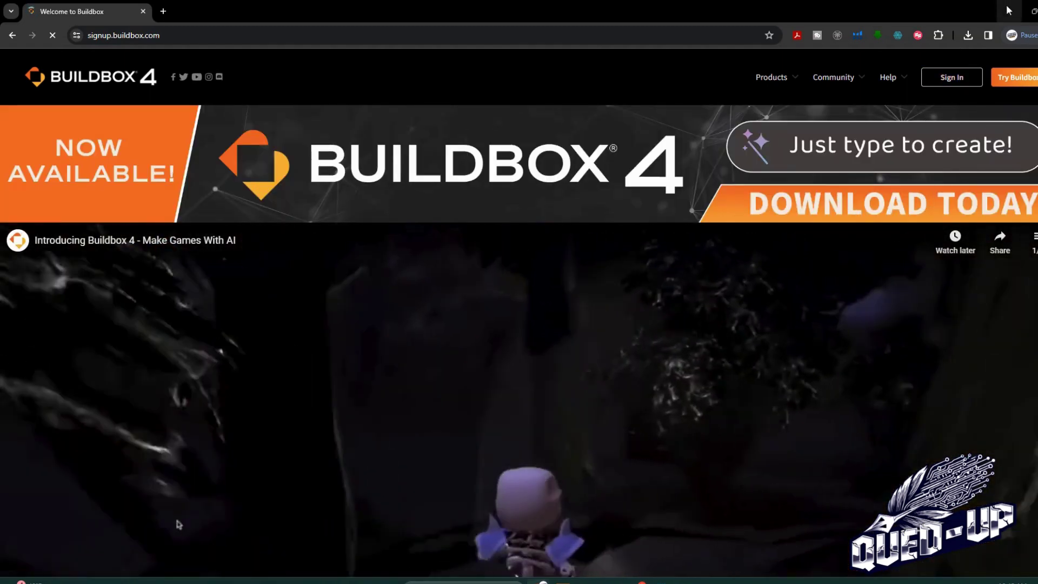
click(1008, 8)
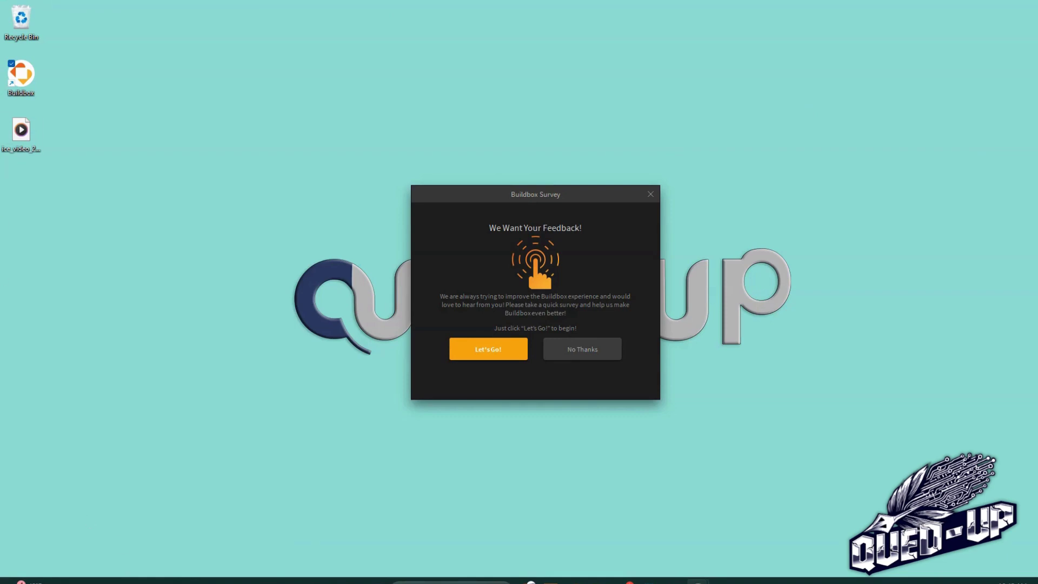
Step: Decline the Buildbox feedback survey and maximize the Welcome to Buildbox window
click(581, 350)
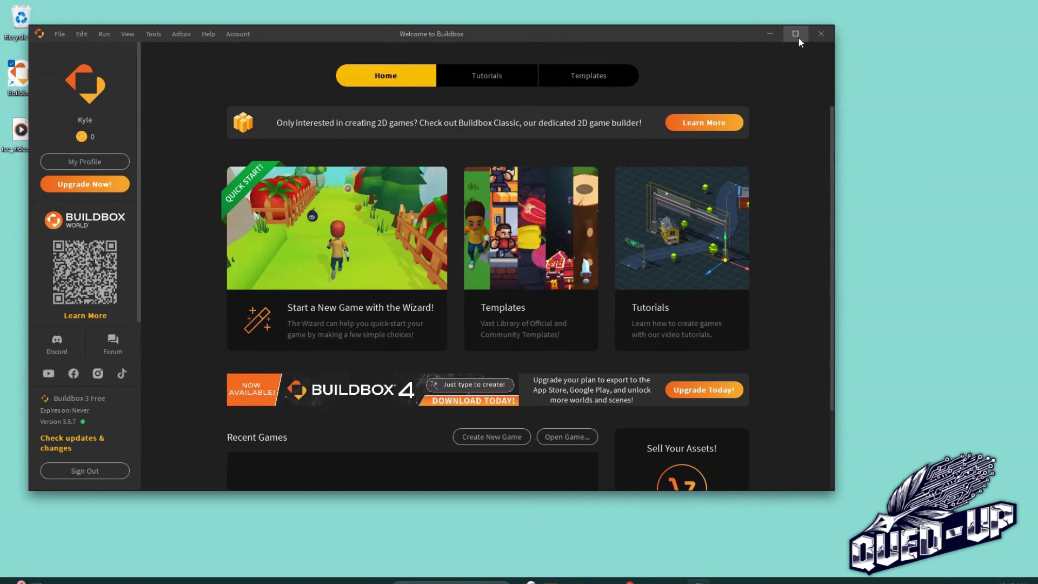
click(798, 38)
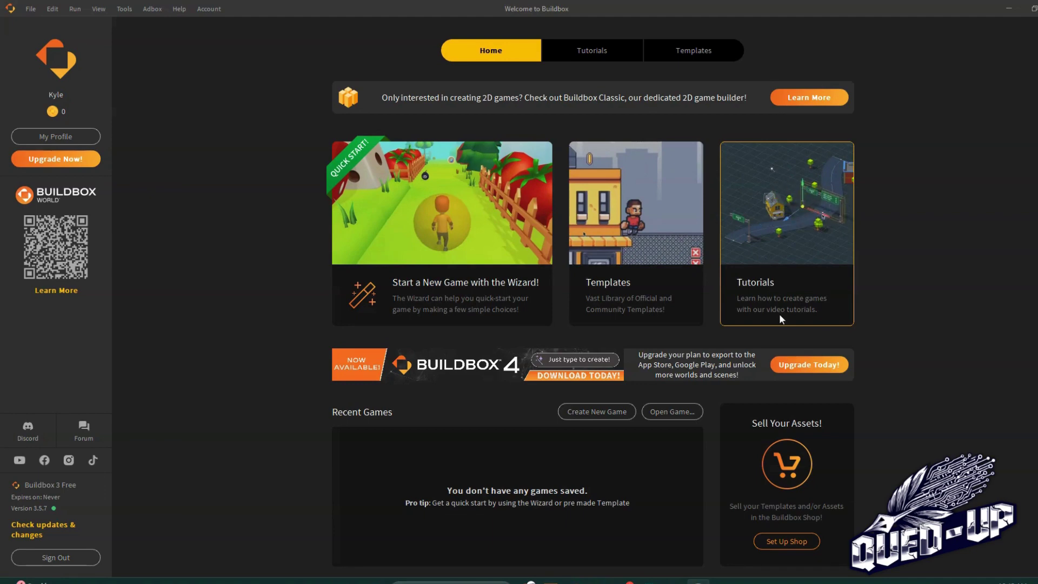
click(601, 49)
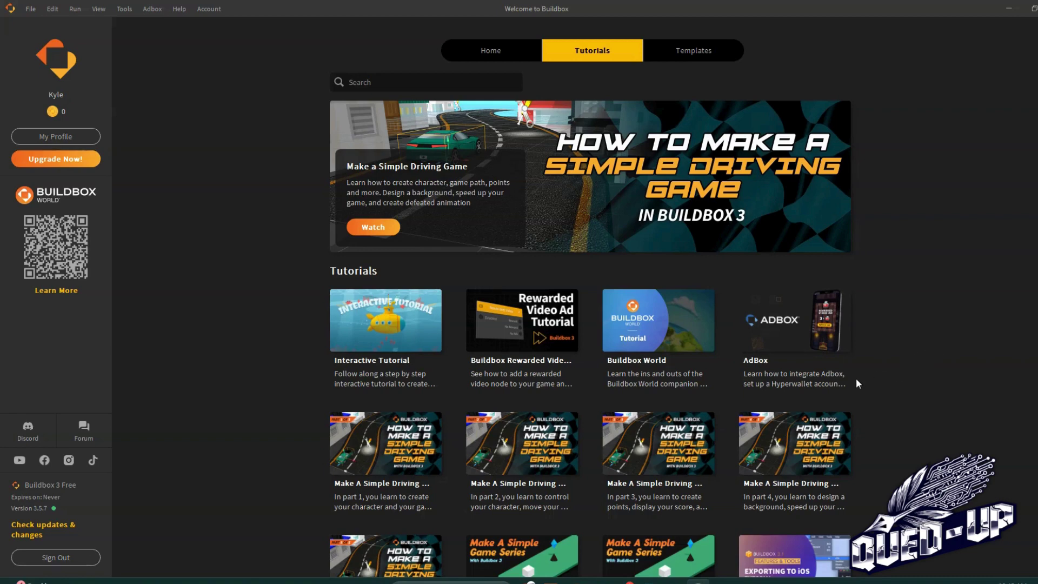
scroll(855, 378, down, 1)
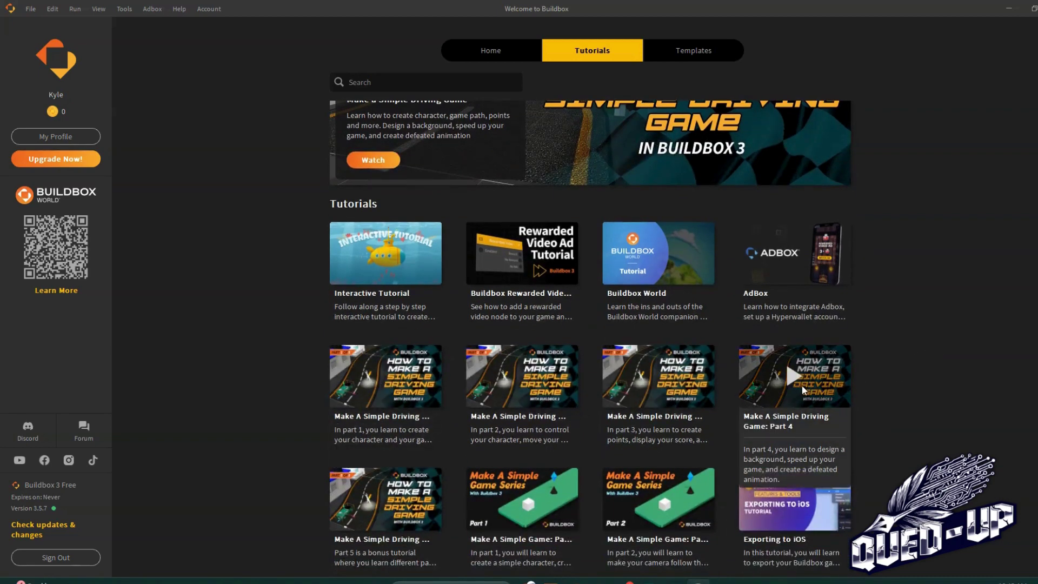
scroll(560, 468, down, 1)
scroll(560, 462, down, 6)
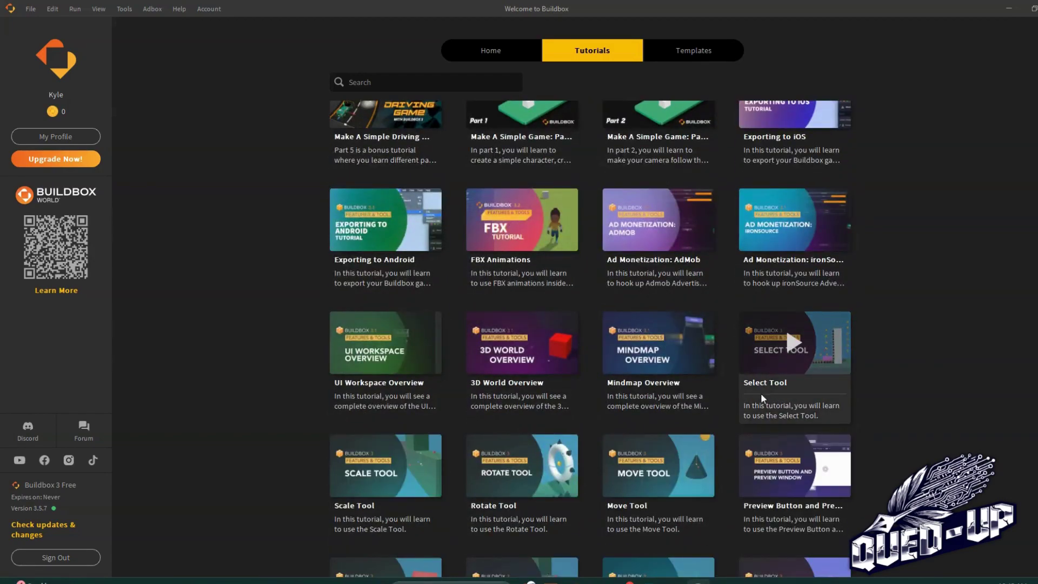
scroll(763, 349, up, 10)
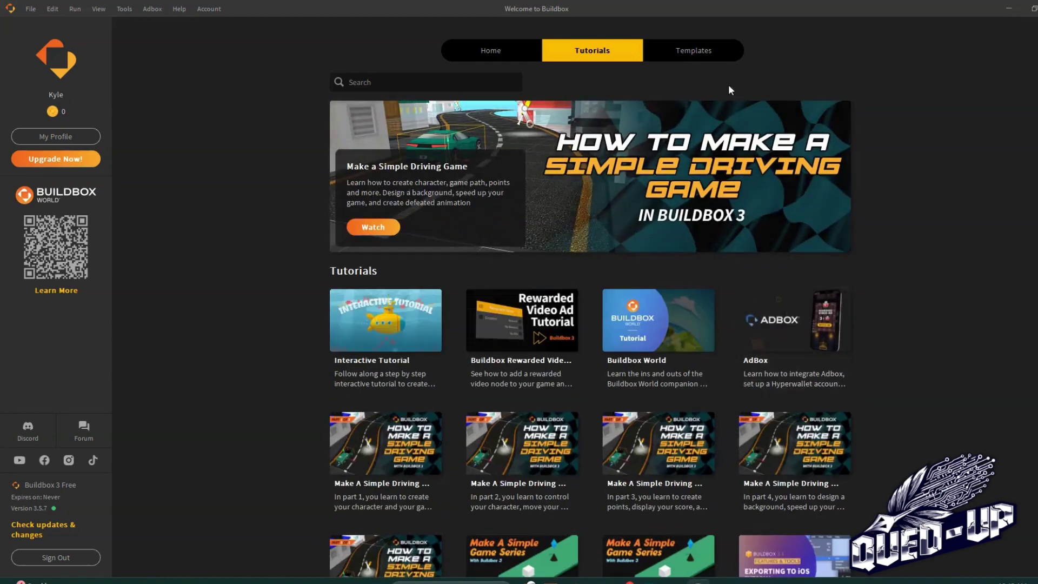
click(699, 47)
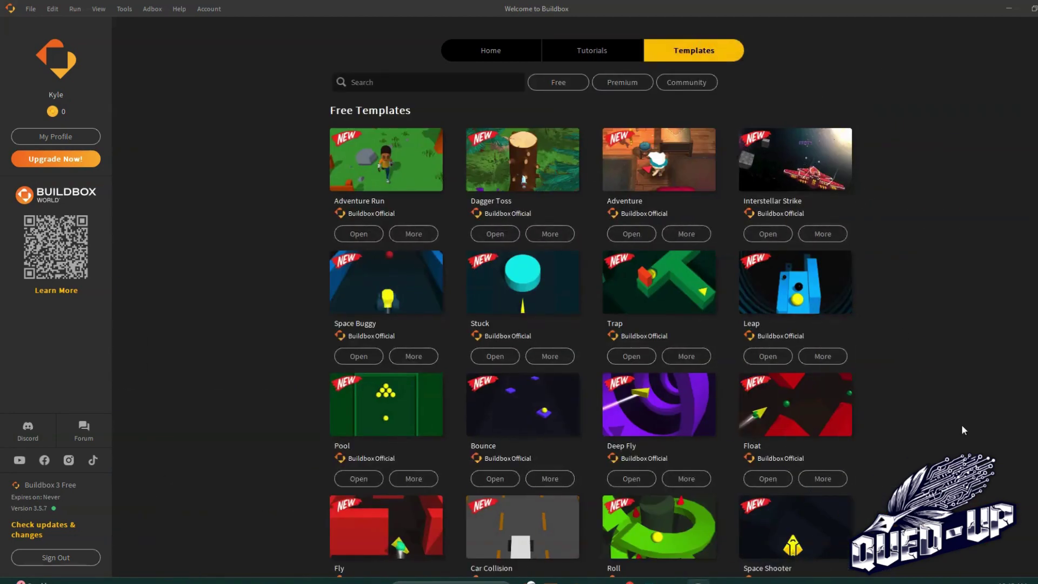
mouse_move(804, 181)
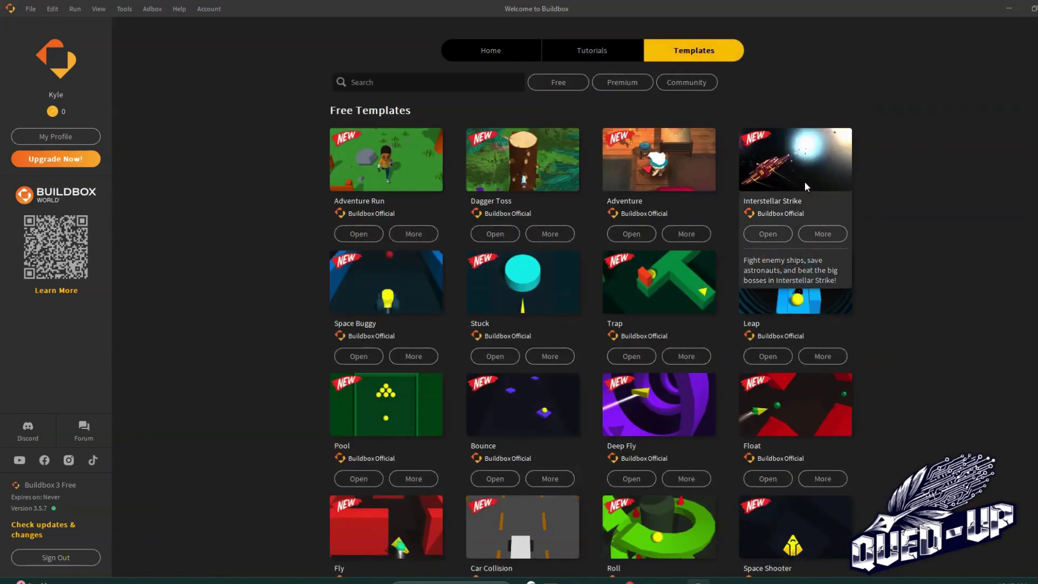
mouse_move(684, 291)
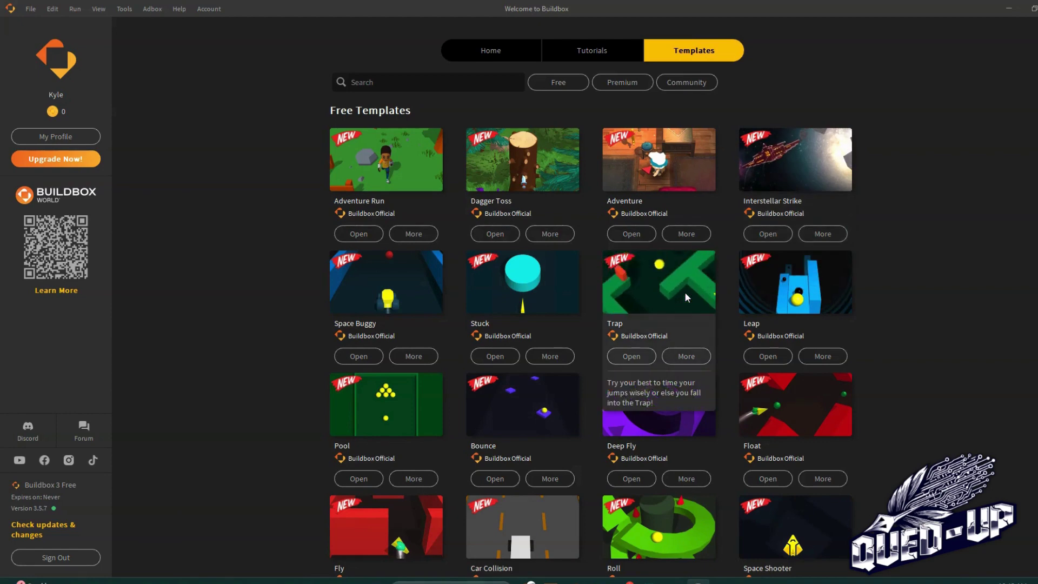
scroll(856, 297, down, 6)
scroll(875, 302, down, 4)
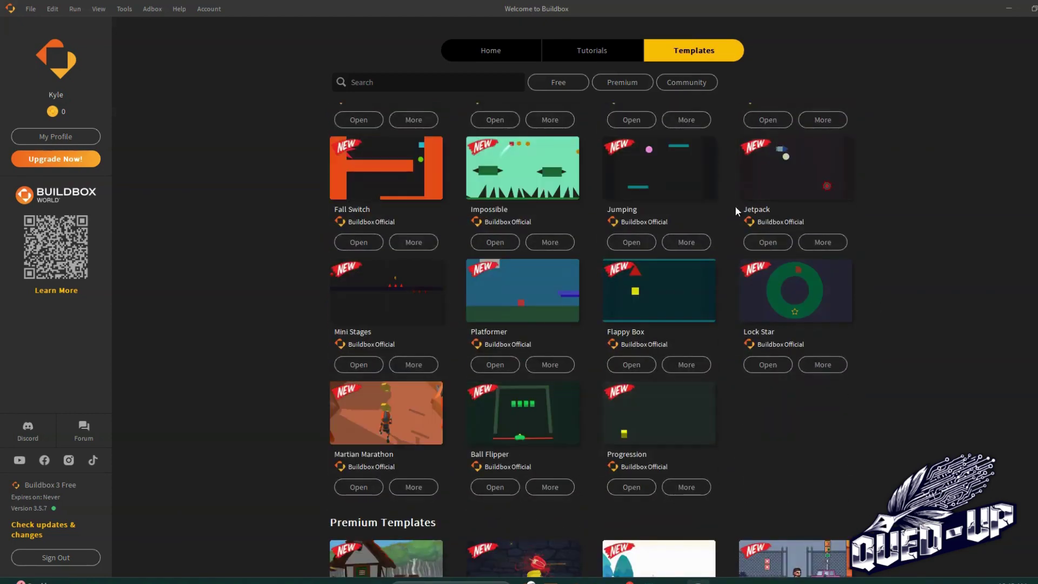
click(569, 85)
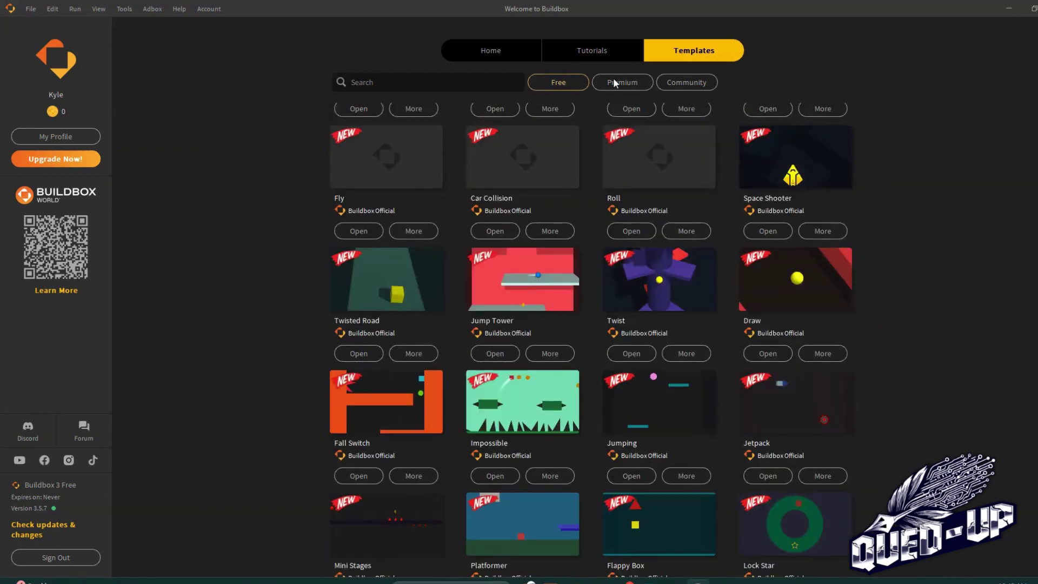
click(614, 83)
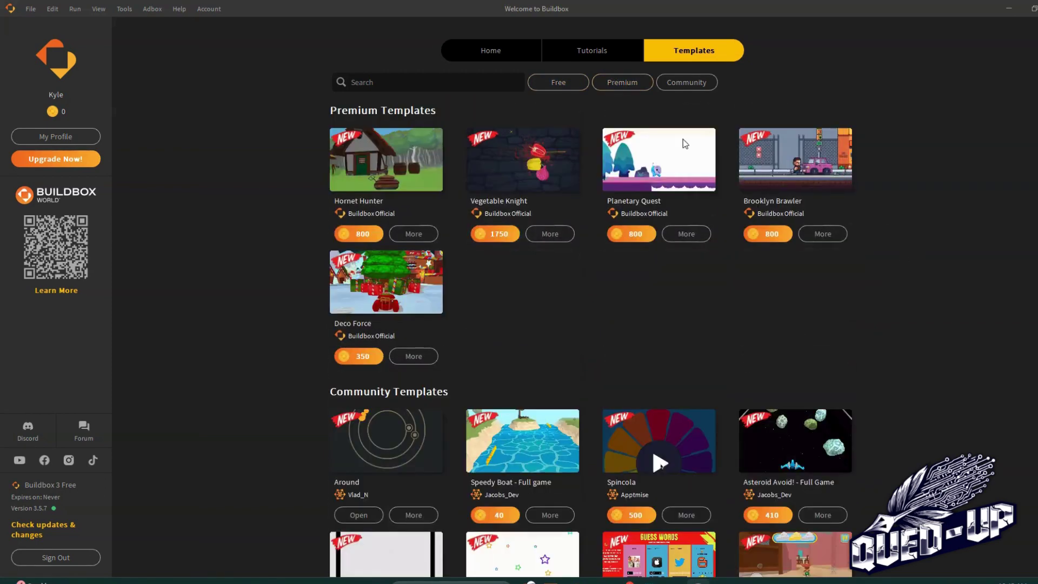
click(682, 81)
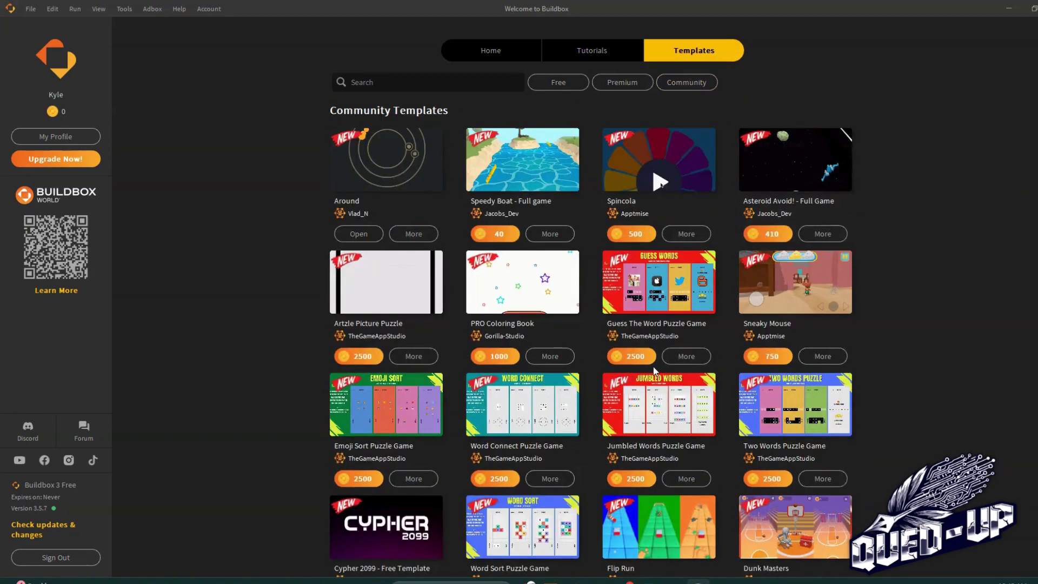
click(504, 49)
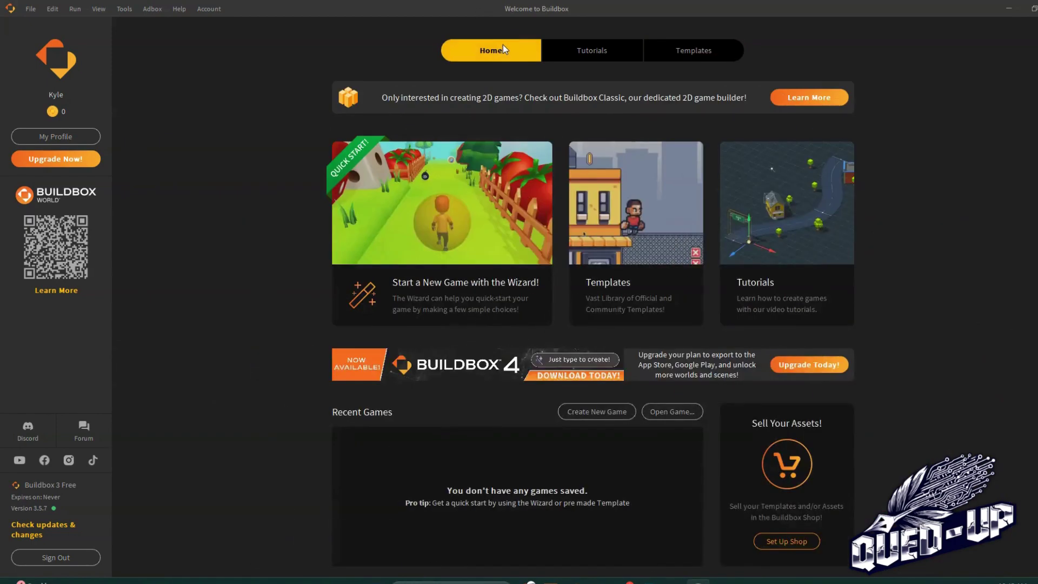
Step: Start a wizard game using the Endless Runner genre with the Fantasy world skin
click(467, 223)
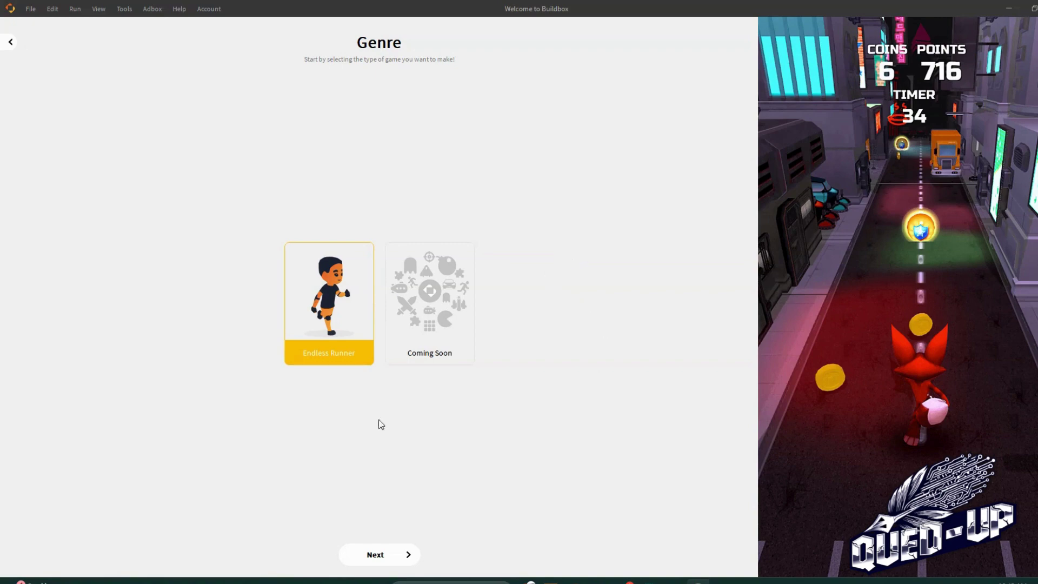
click(395, 556)
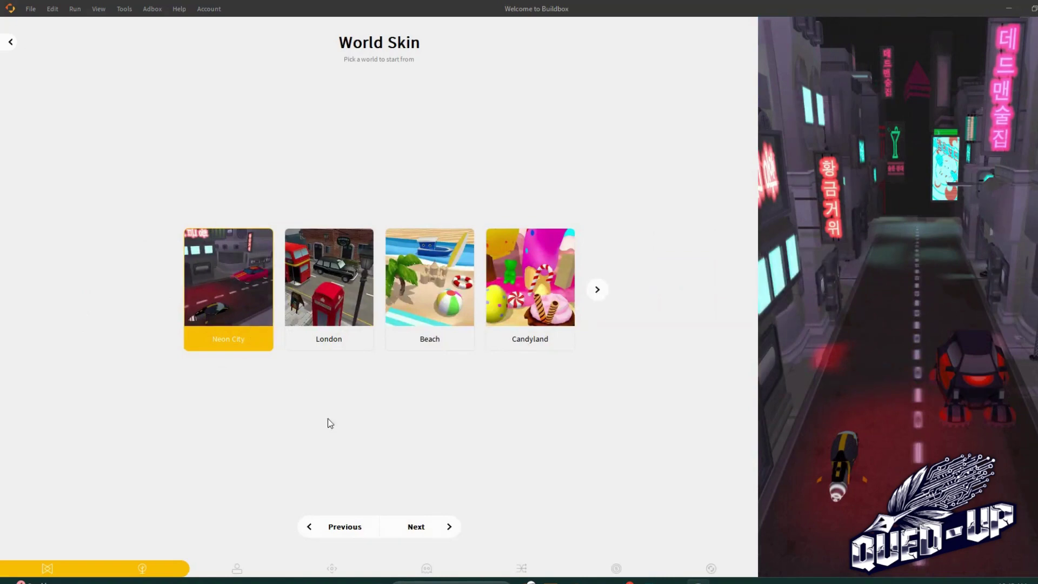
click(596, 290)
click(598, 290)
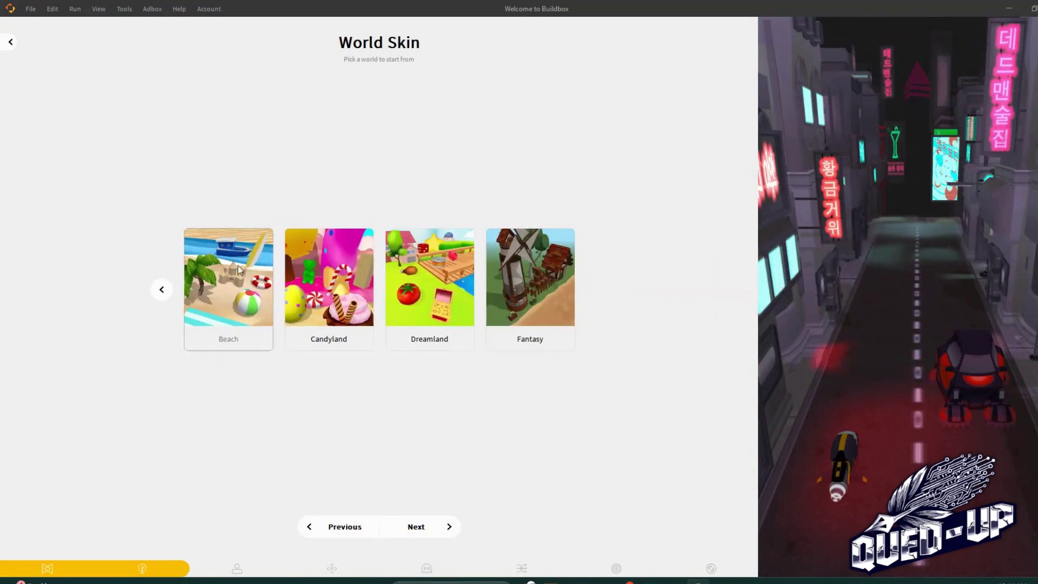
click(502, 265)
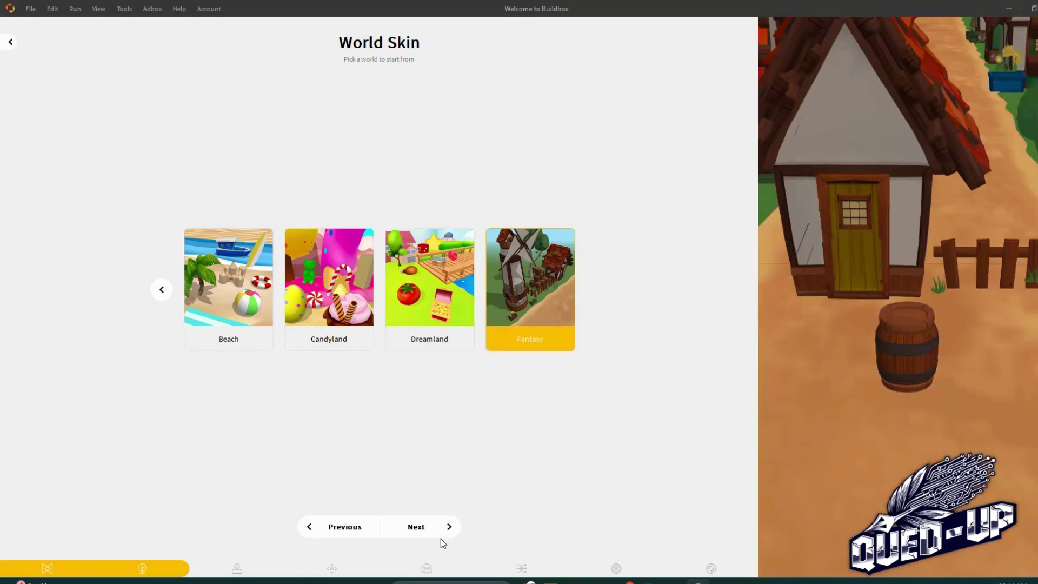
click(440, 530)
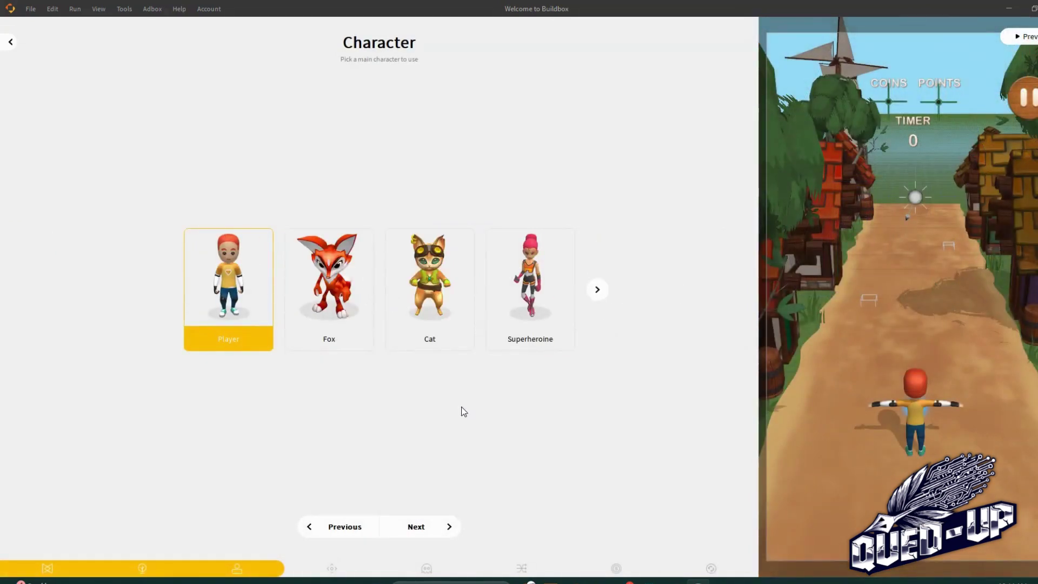
Step: Choose Color Dummy as the runner character and continue to Controls
click(602, 289)
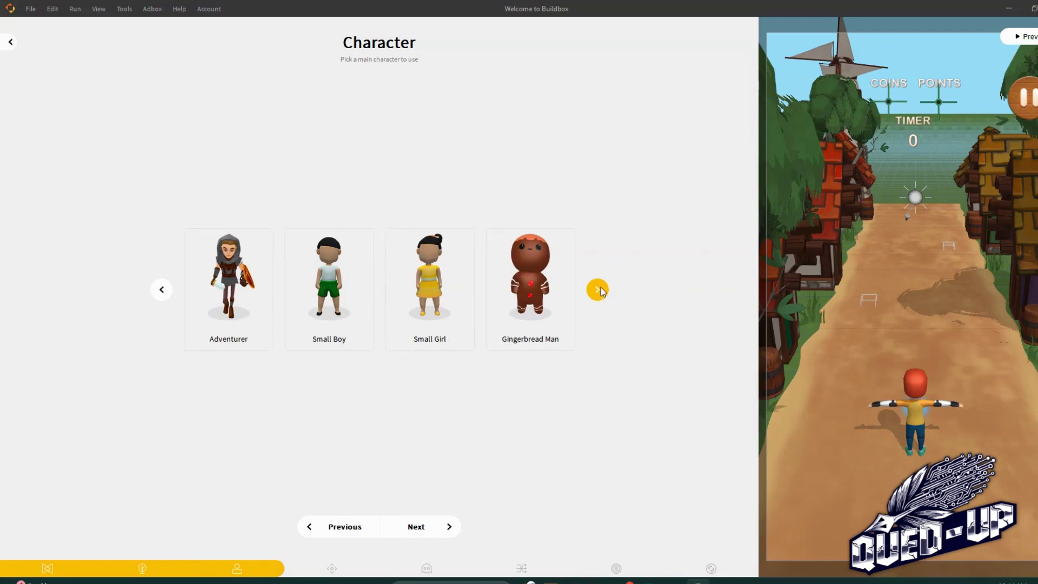
click(601, 289)
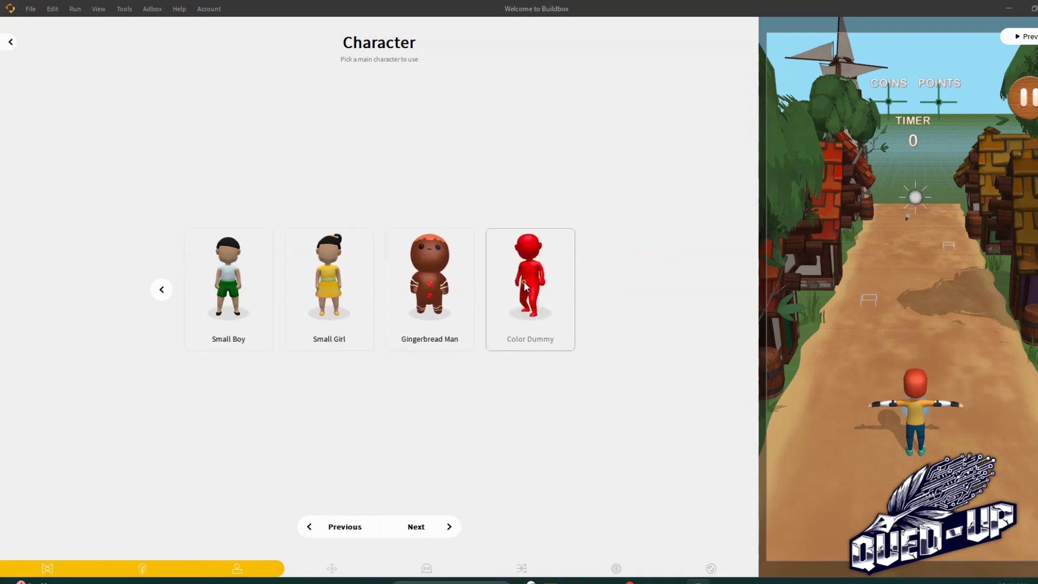
click(541, 294)
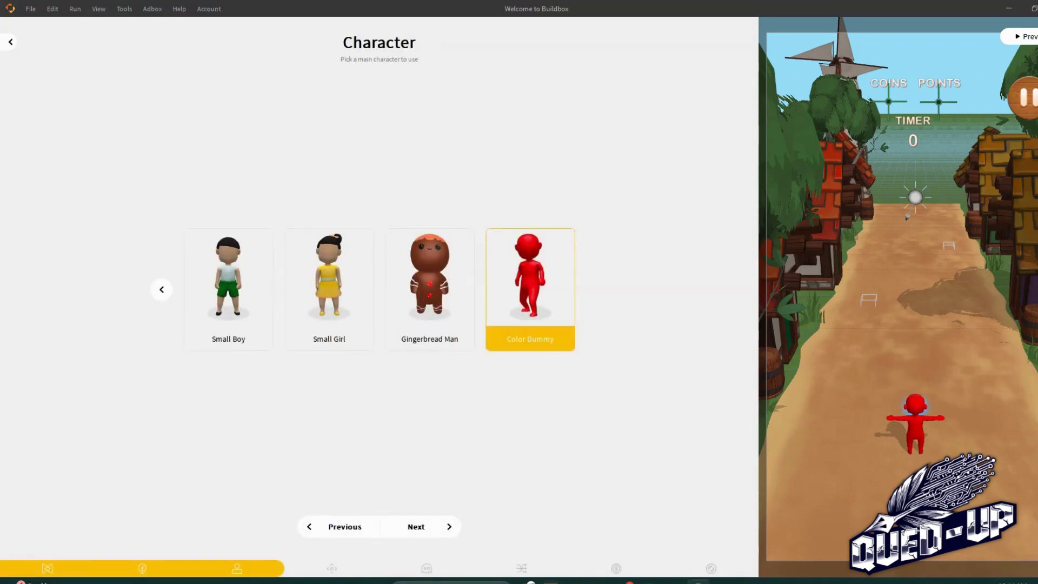
click(441, 529)
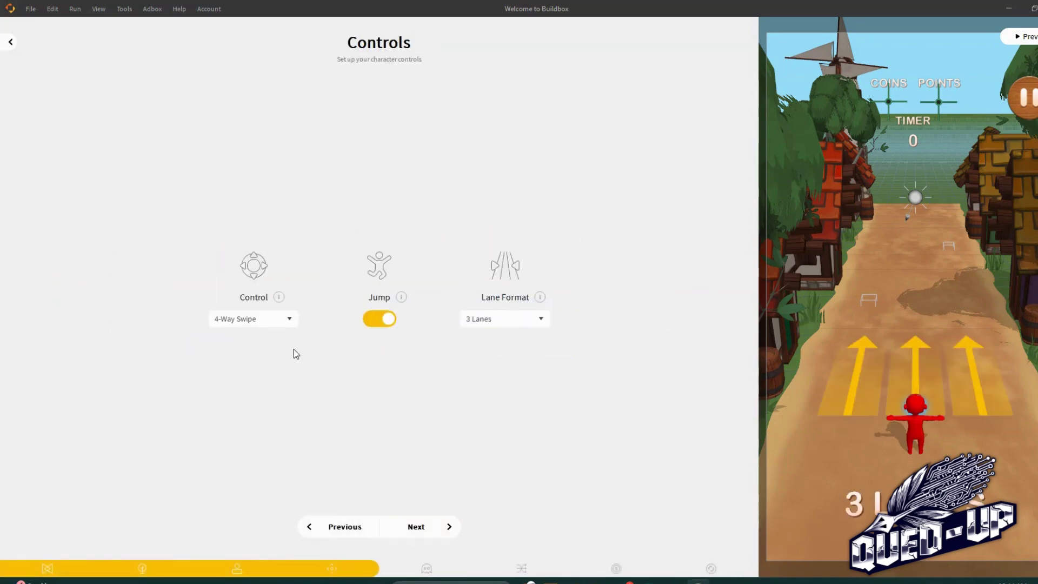
Step: Keep 4-Way Swipe with Jump on, set Lane Format to Free Control, and continue to Enemies
click(255, 320)
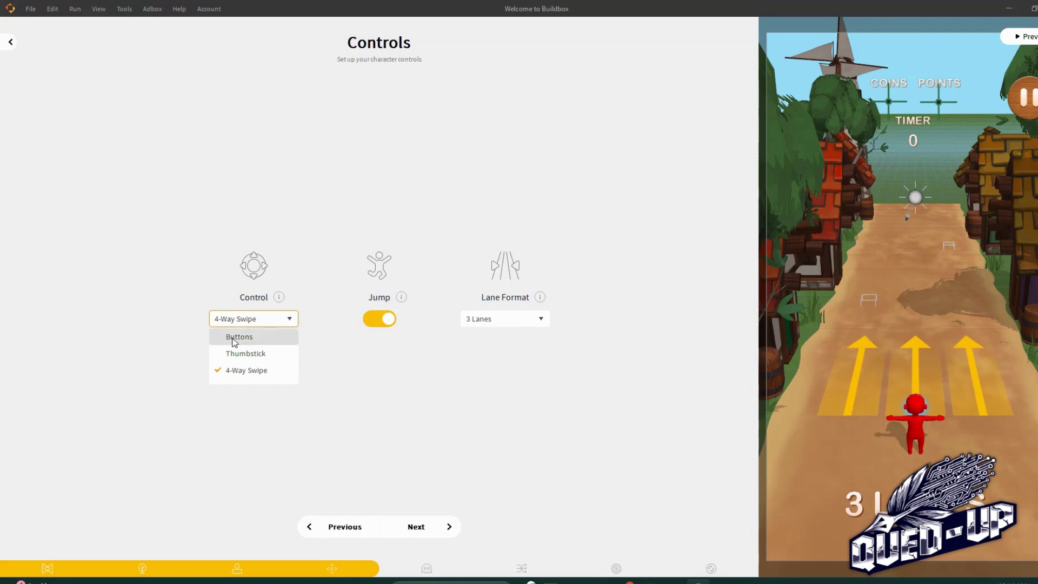
click(264, 372)
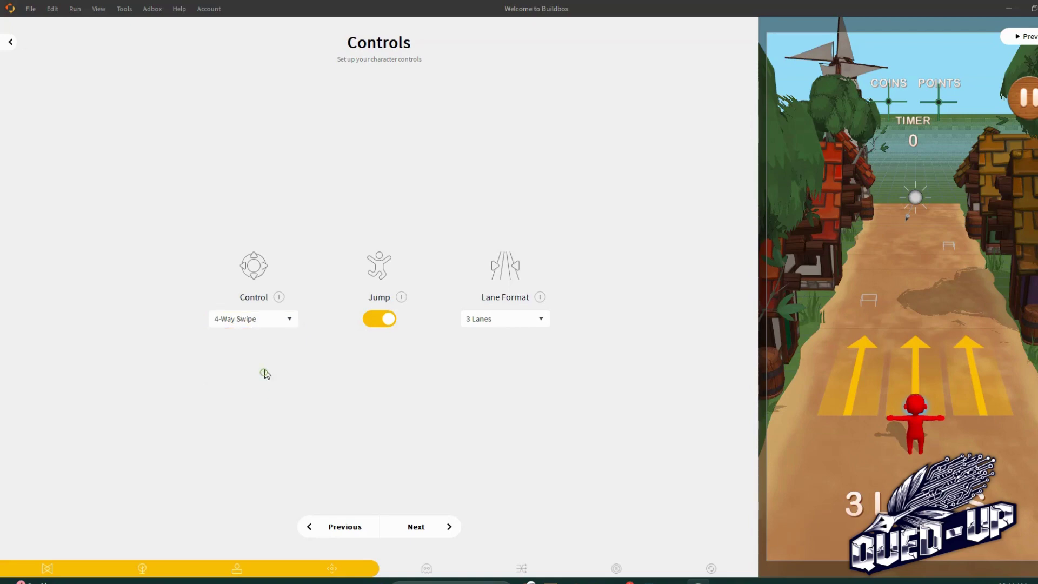
click(378, 317)
click(377, 315)
click(525, 318)
click(531, 342)
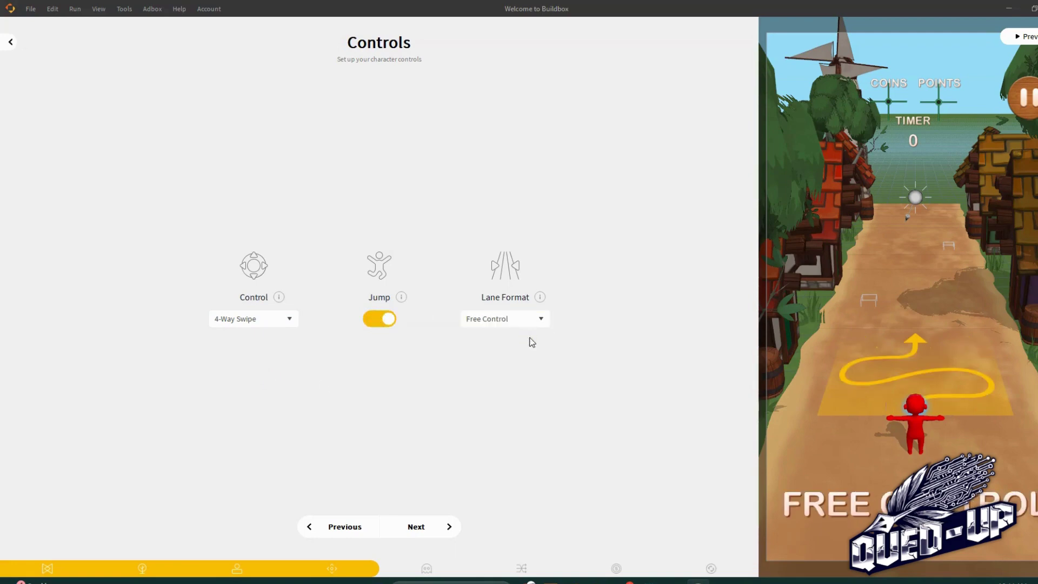
click(542, 322)
click(539, 352)
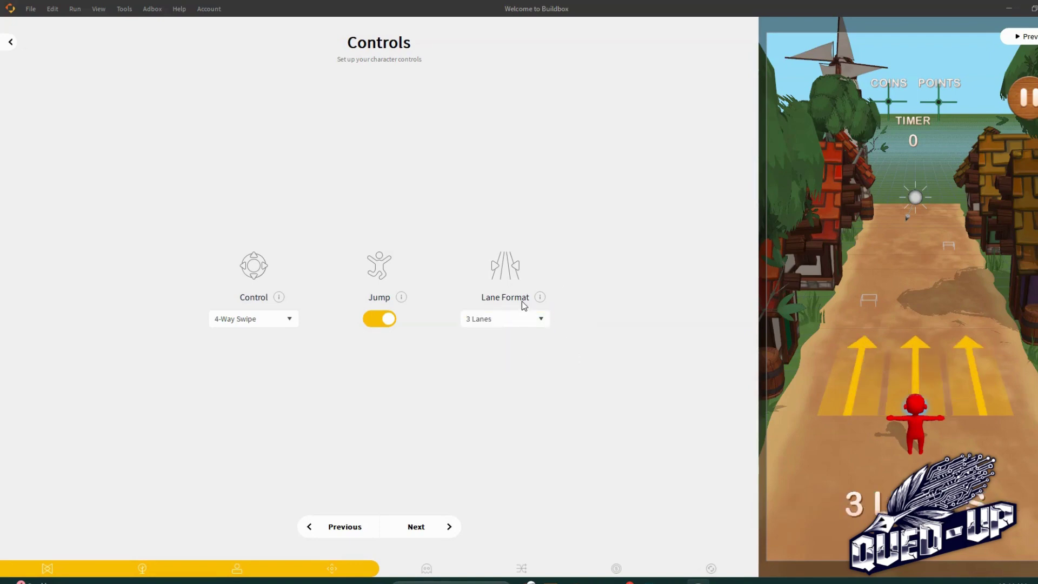
click(525, 318)
click(521, 338)
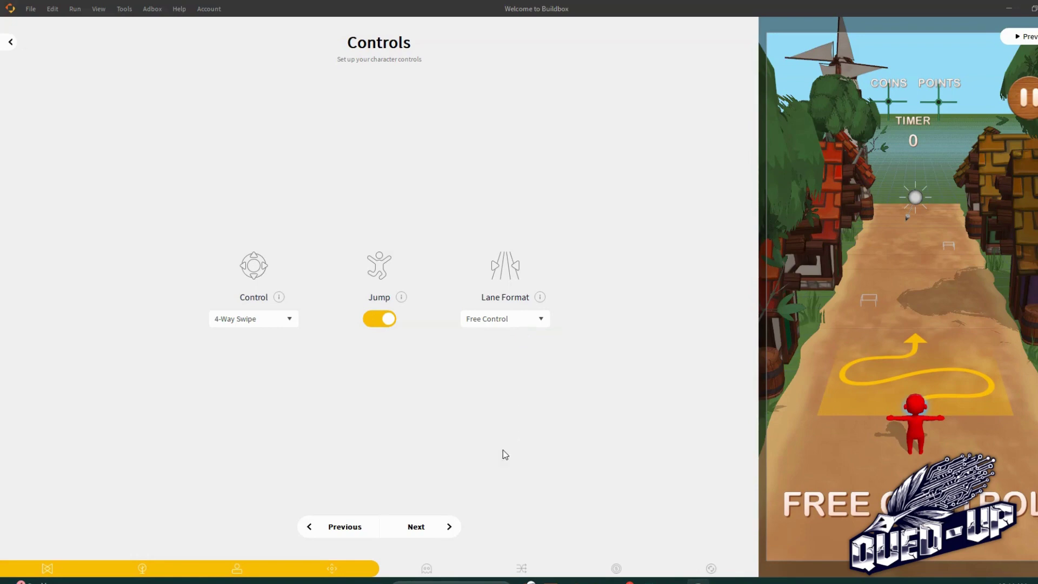
click(447, 529)
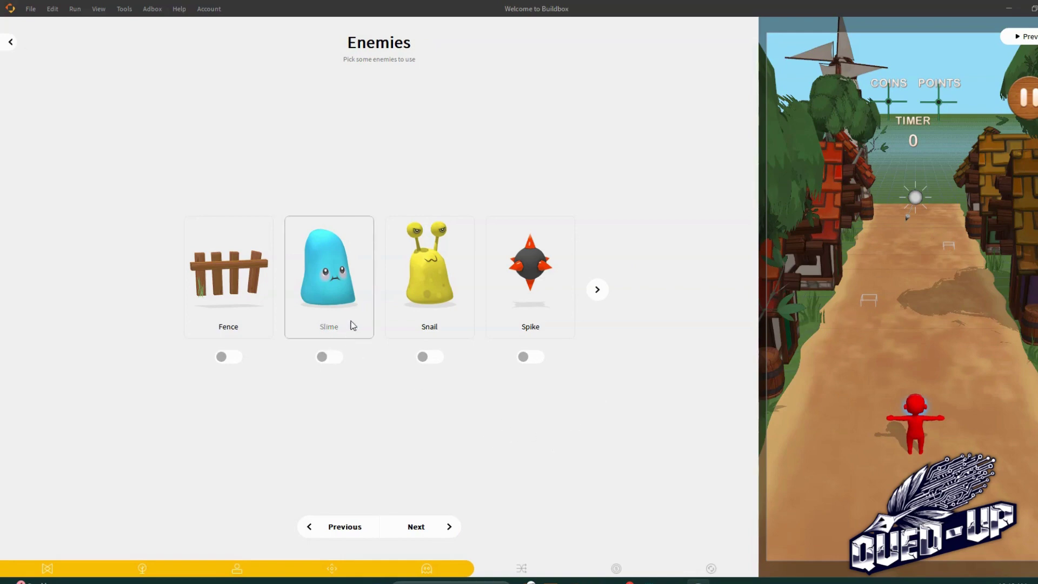
Step: Enable Flying Saucer as the only enemy and continue to Game Logic
click(597, 290)
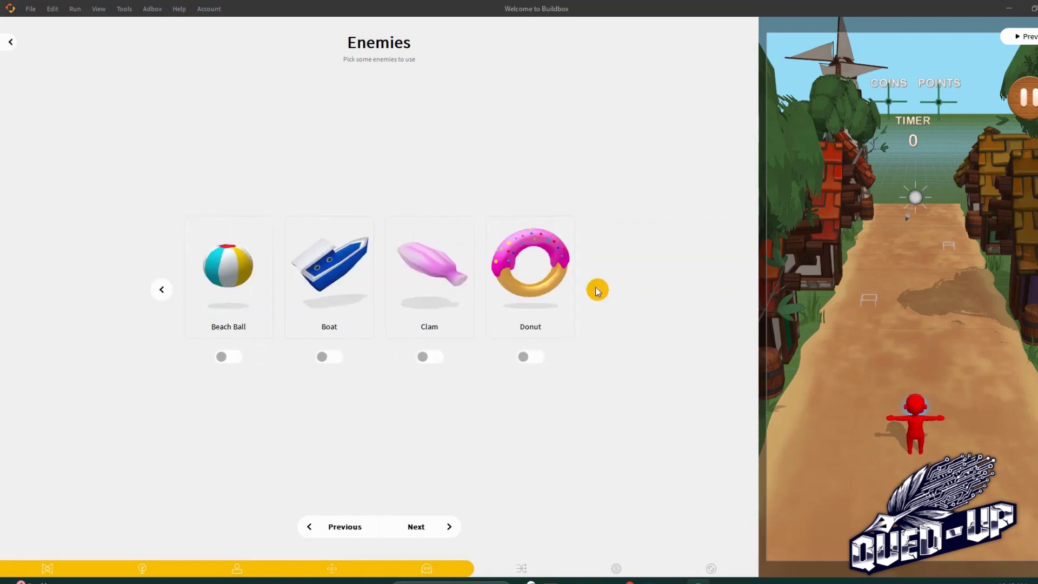
click(597, 289)
click(597, 290)
click(597, 290)
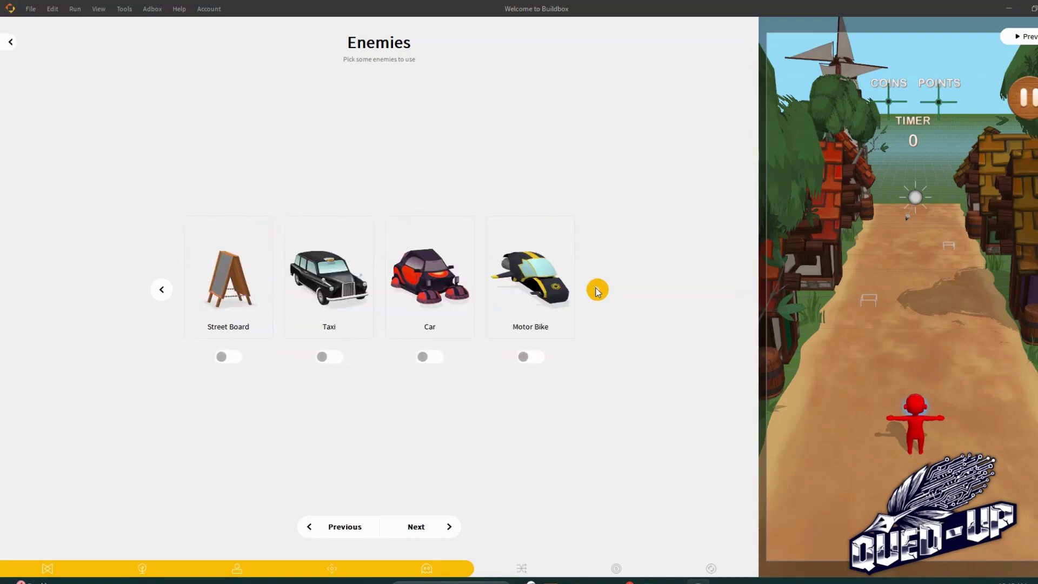
click(597, 289)
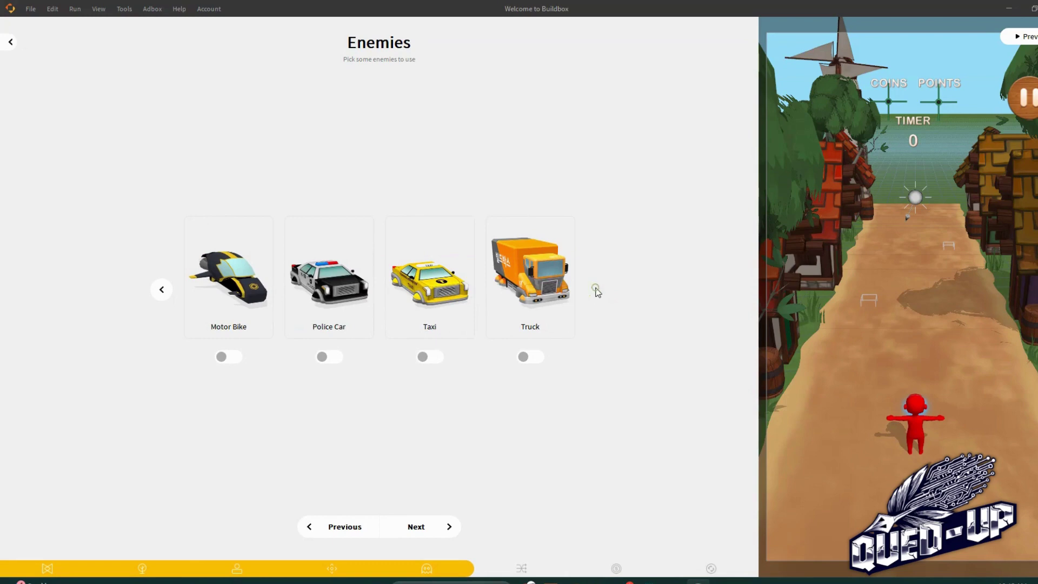
click(162, 289)
click(161, 289)
click(161, 289)
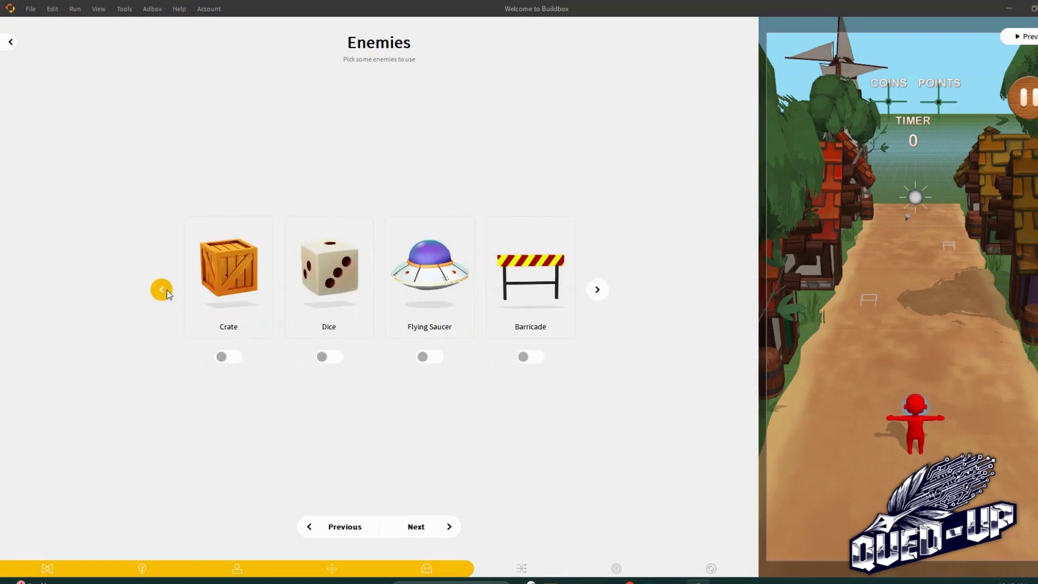
click(457, 295)
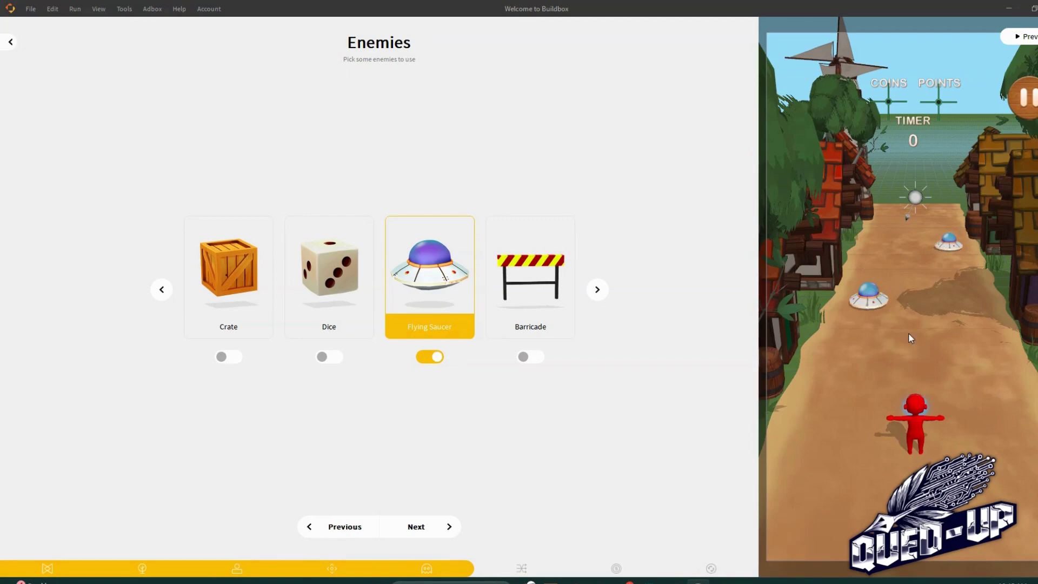
click(431, 528)
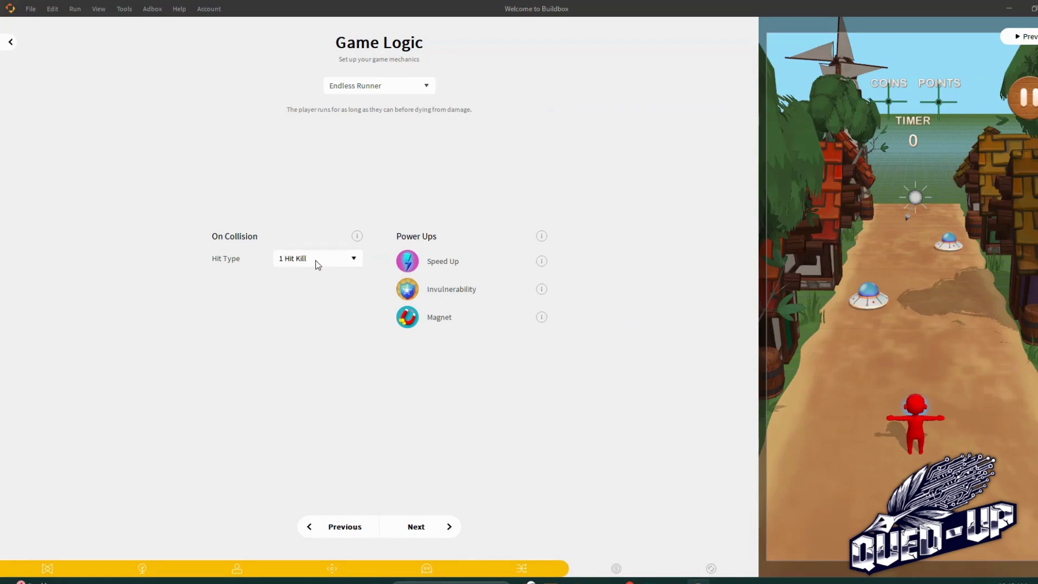
click(386, 85)
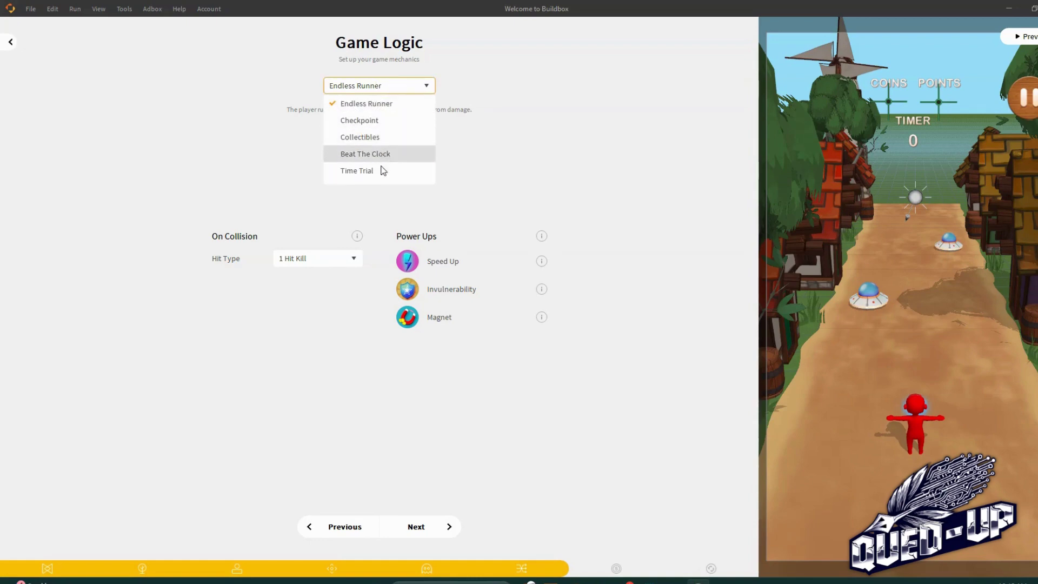
click(382, 106)
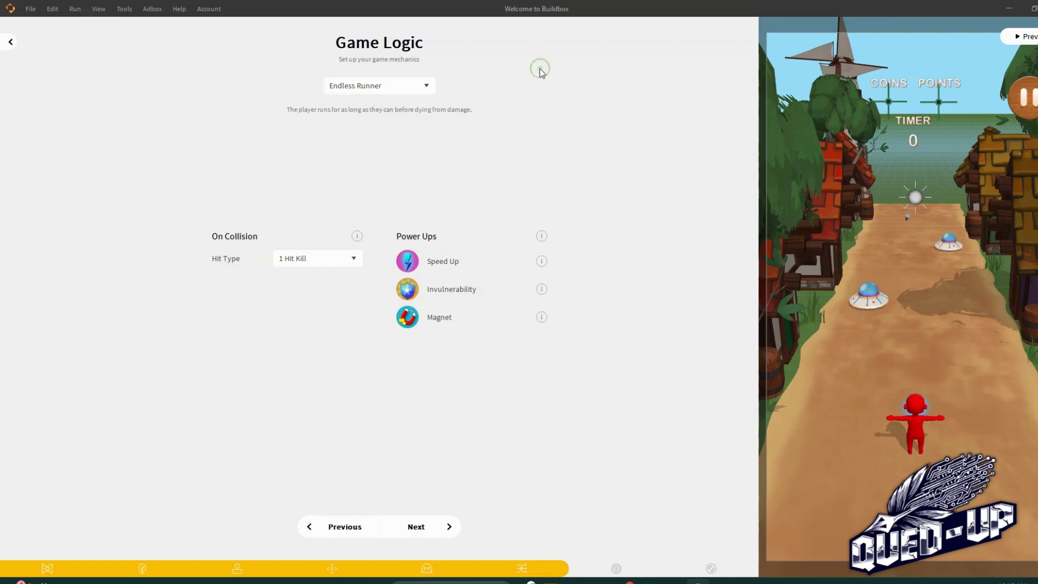
click(319, 258)
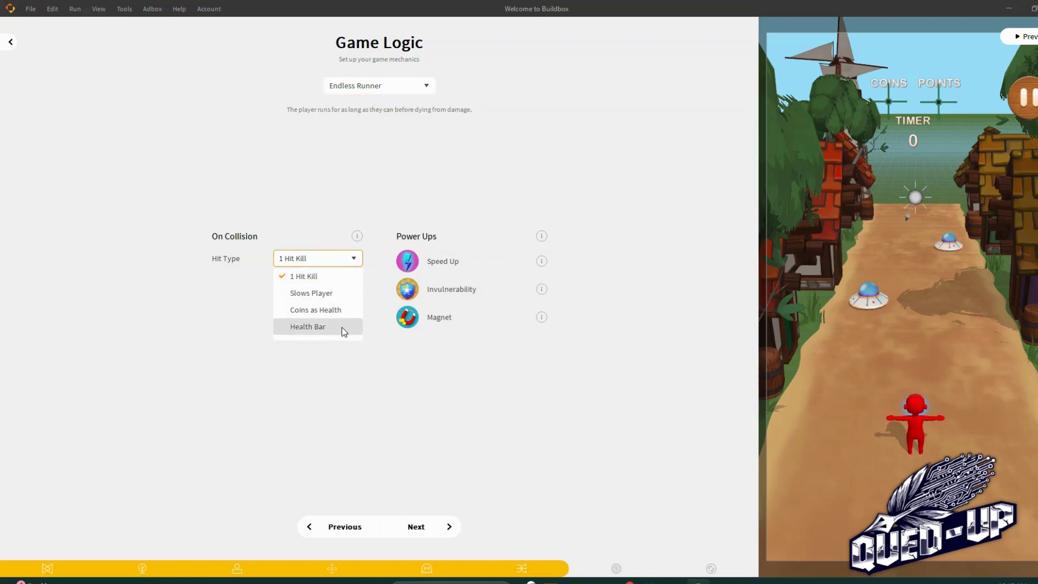
click(329, 276)
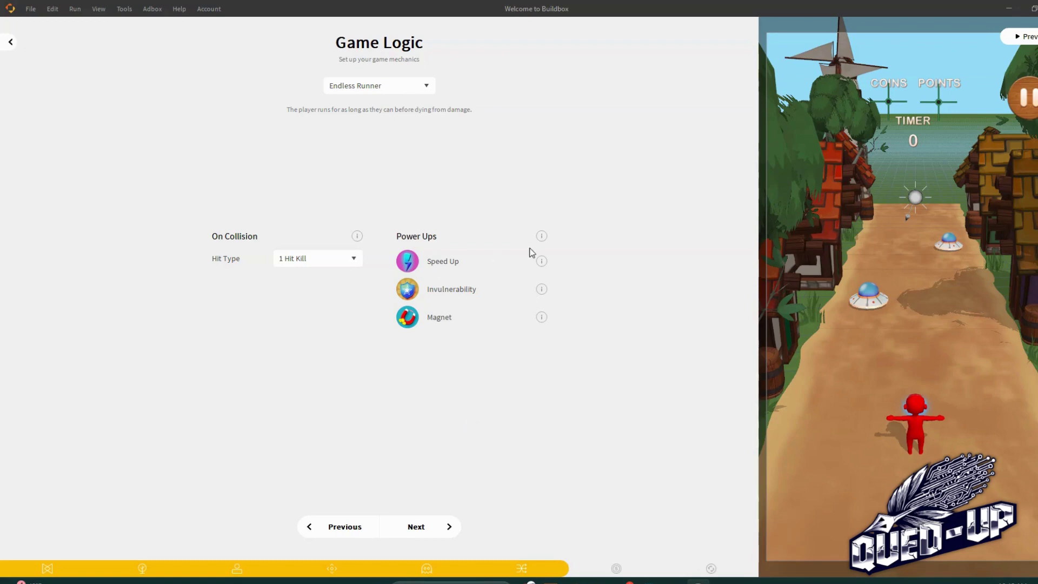
click(1023, 38)
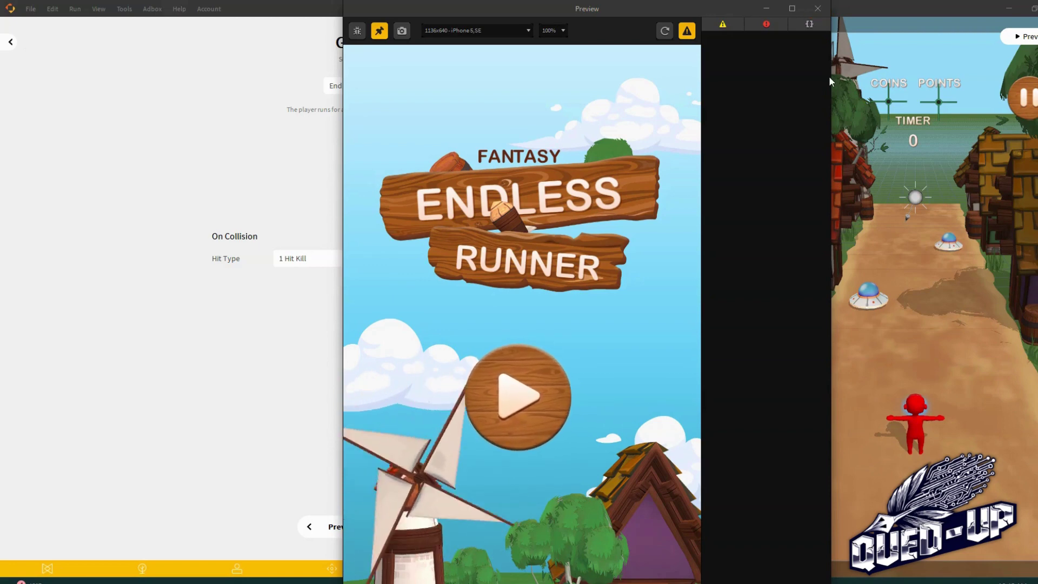
click(533, 402)
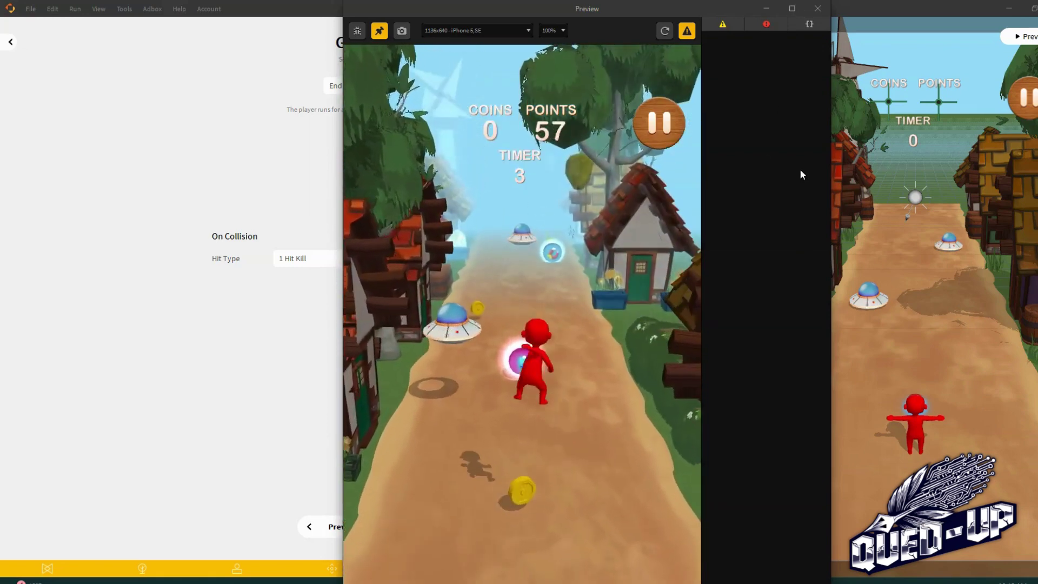
key(Left)
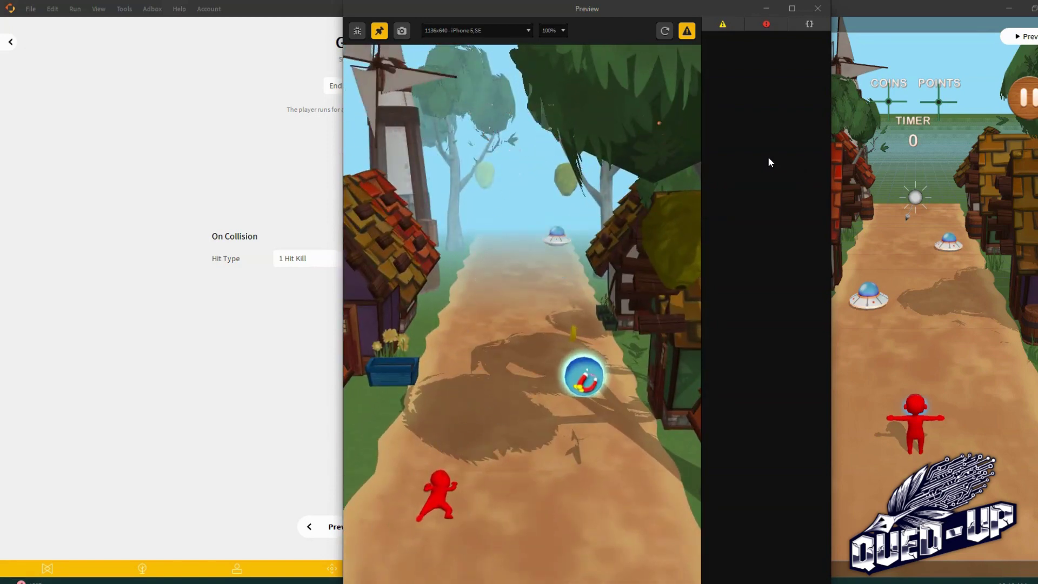
Step: Close the game preview, go to the Adbox step, and name the game 'Demo Game'
click(817, 8)
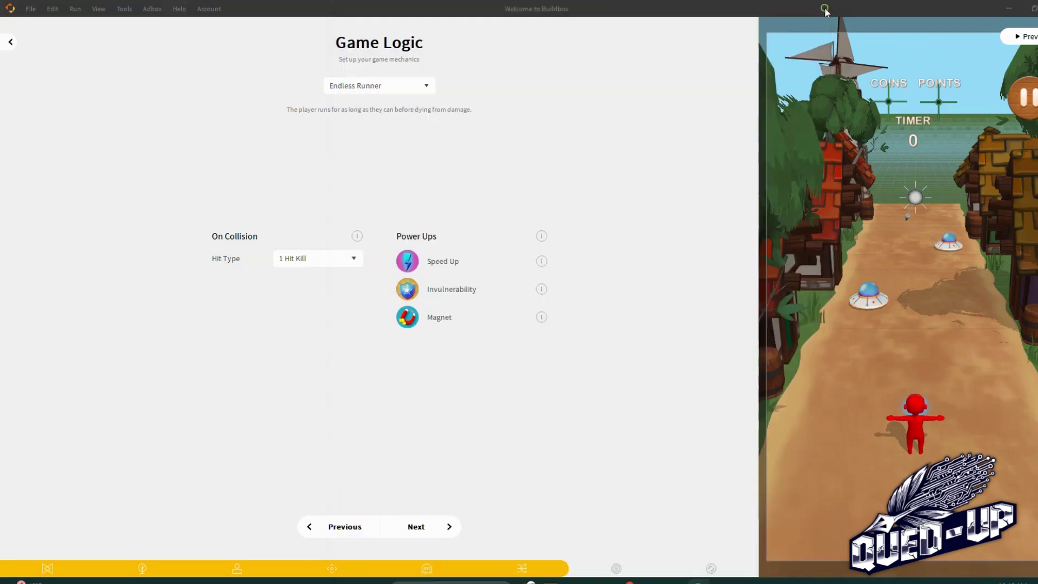
click(444, 525)
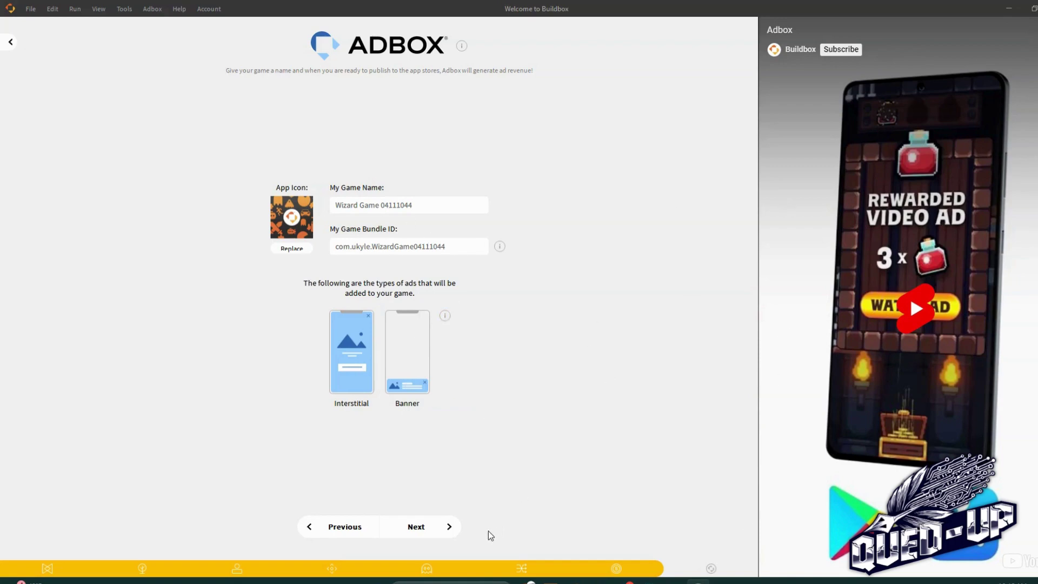
click(423, 204)
key(ctrl+a)
text(Demo Game)
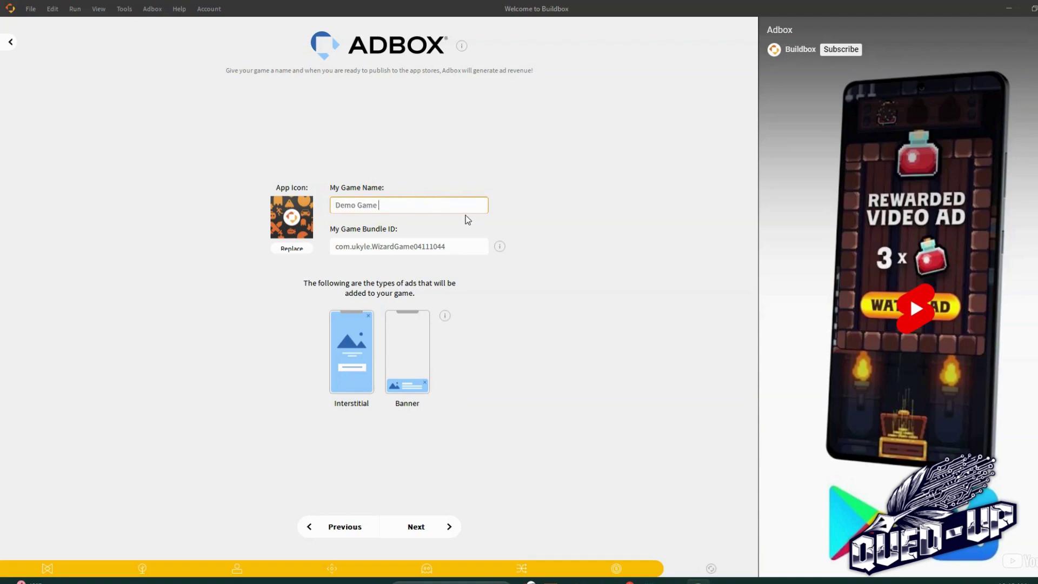
Step: Advance the wizard to the Preview on Device step
click(452, 527)
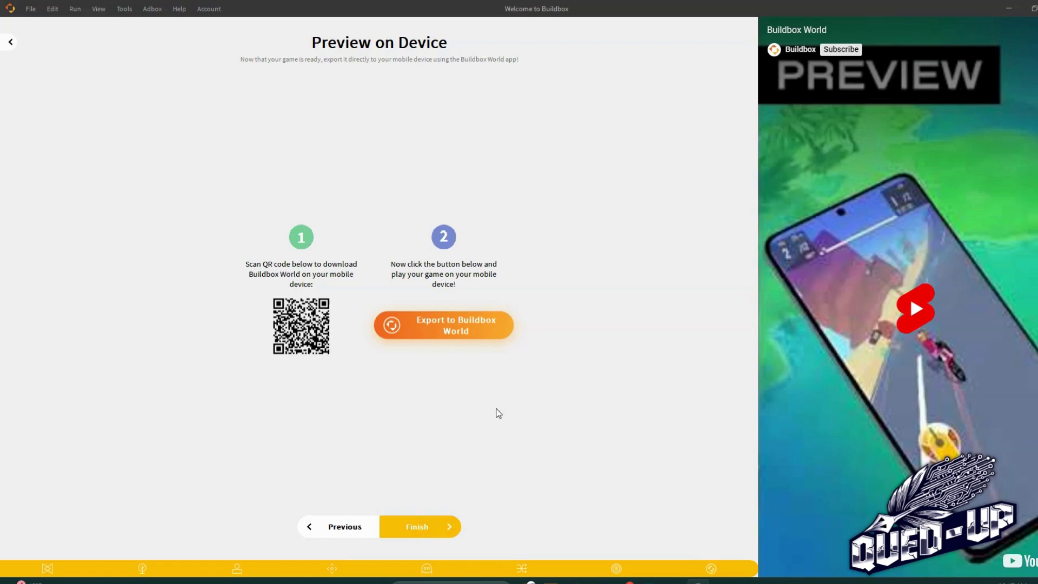
Step: Finish the wizard, then drag the sun light slightly up and right in the village scene
click(470, 325)
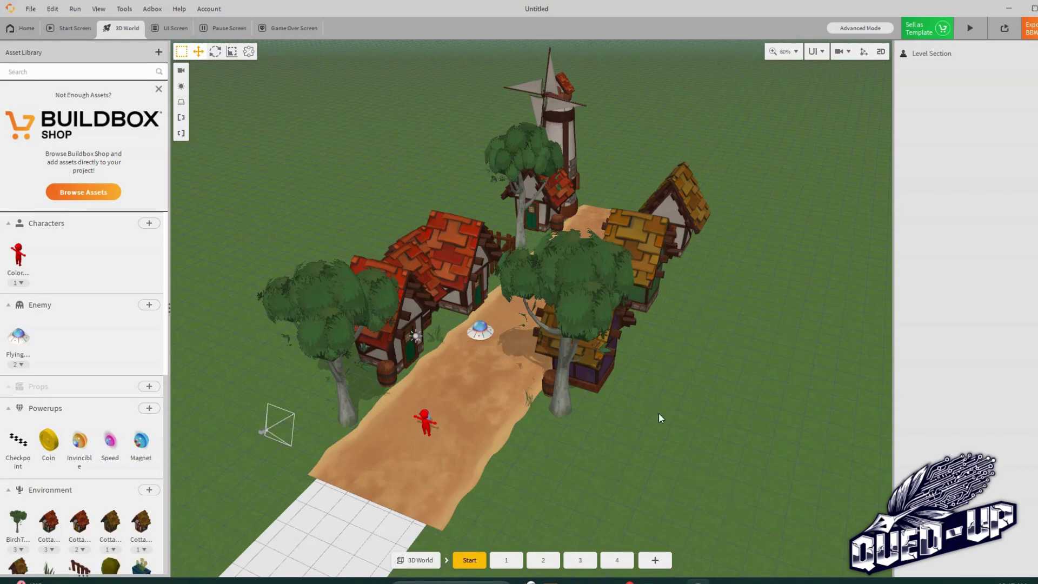
drag(663, 415, 737, 391)
click(181, 70)
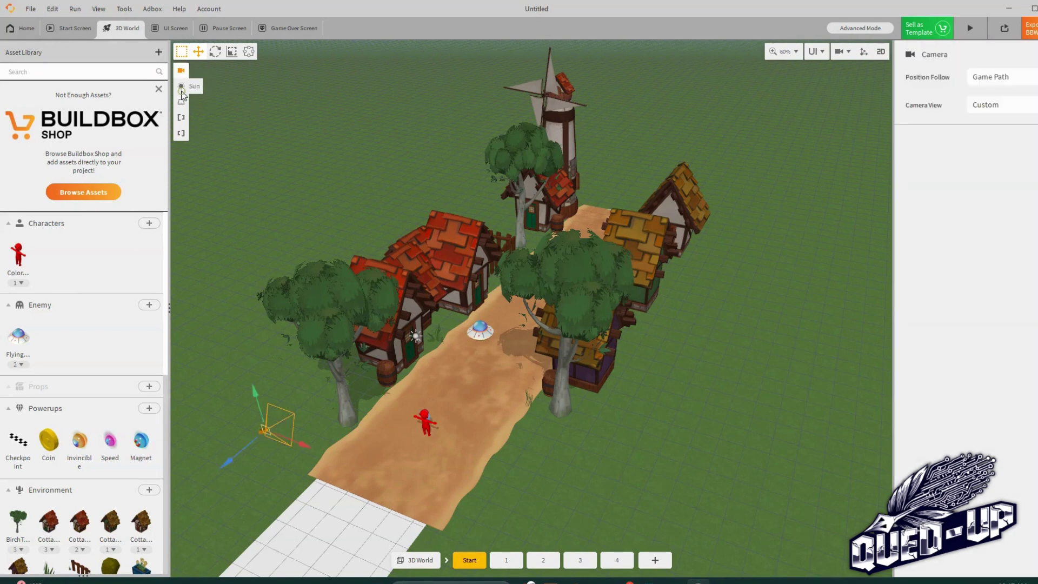
click(181, 86)
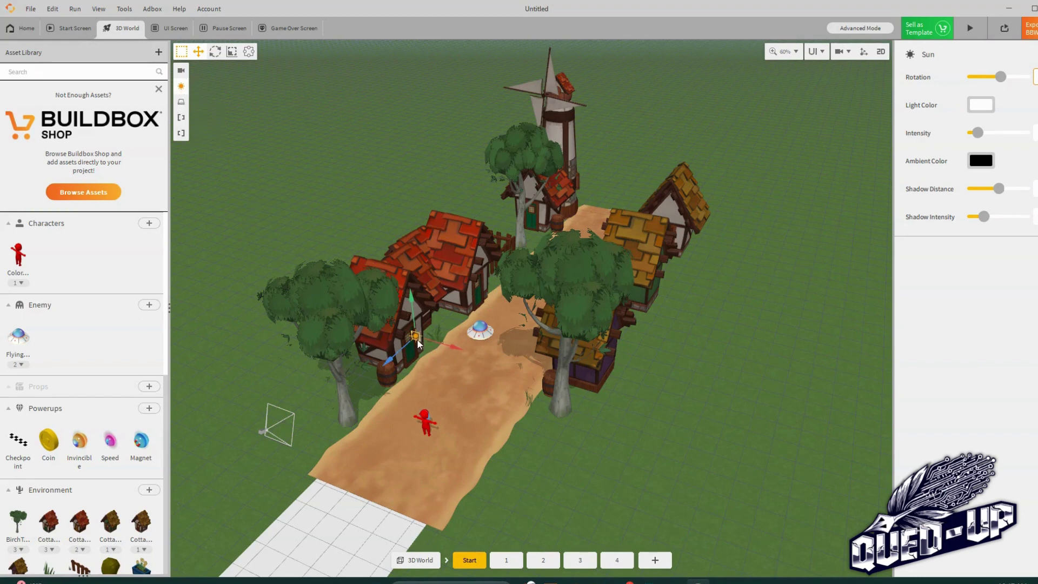
drag(418, 343, 439, 325)
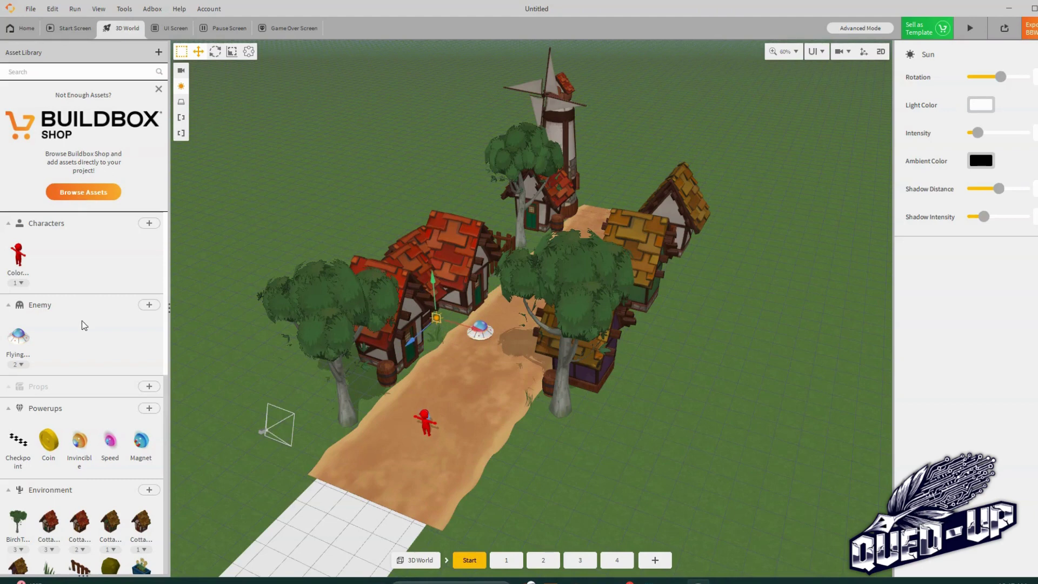
scroll(82, 325, down, 5)
scroll(71, 378, down, 2)
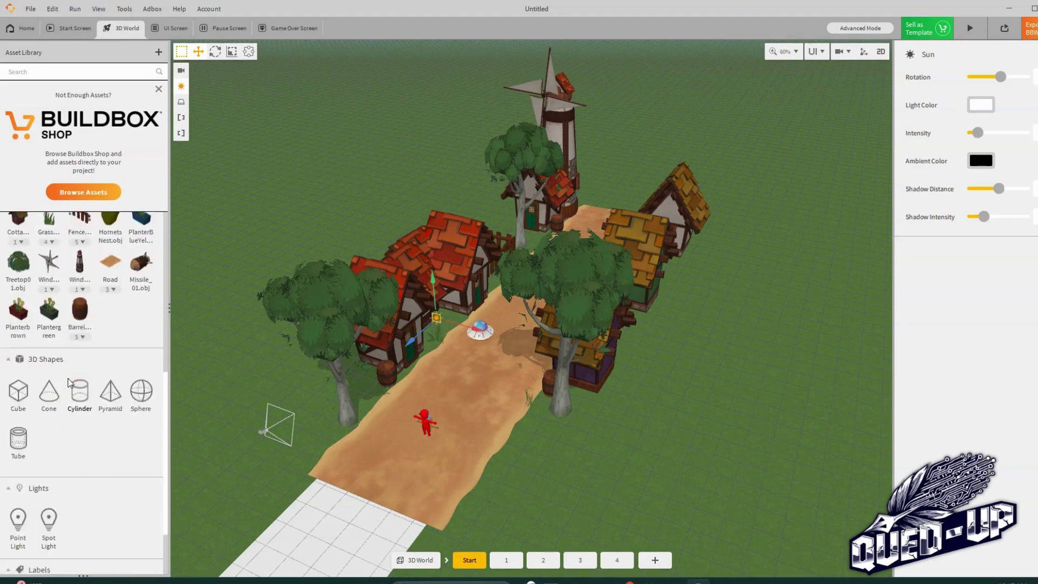
scroll(68, 385, down, 1)
scroll(64, 454, down, 1)
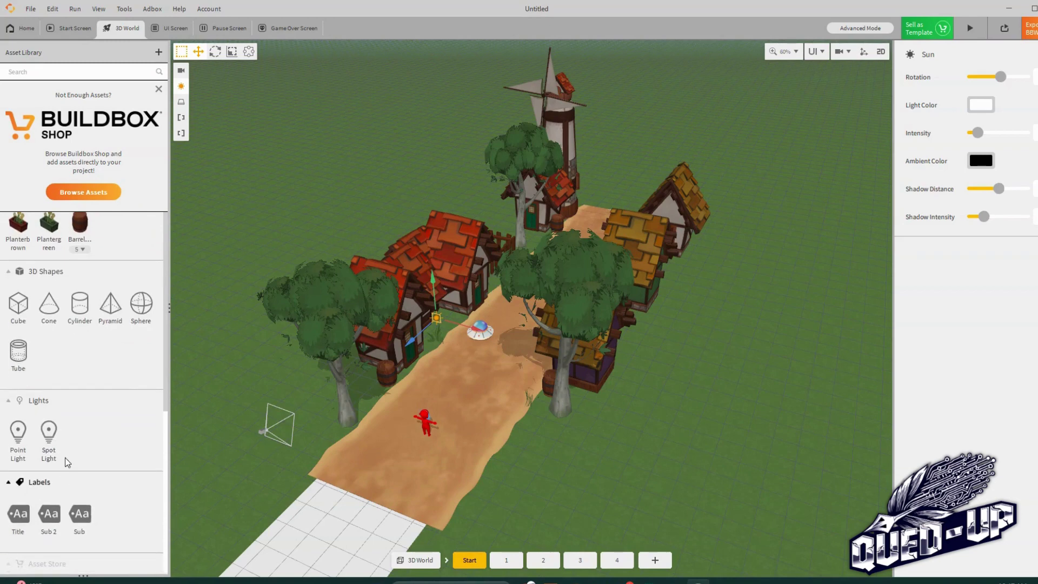
scroll(67, 462, up, 10)
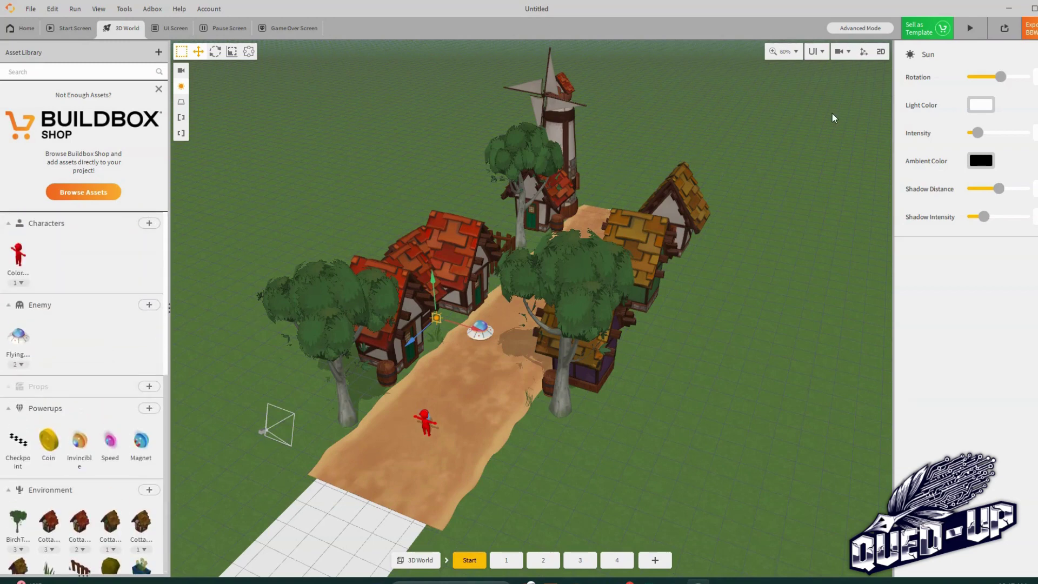
click(500, 563)
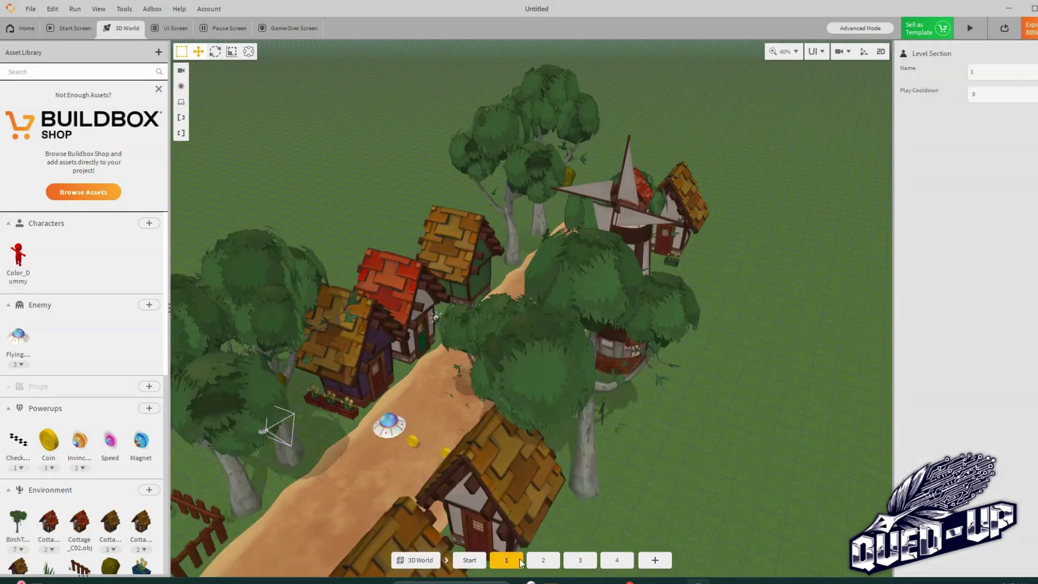
click(554, 562)
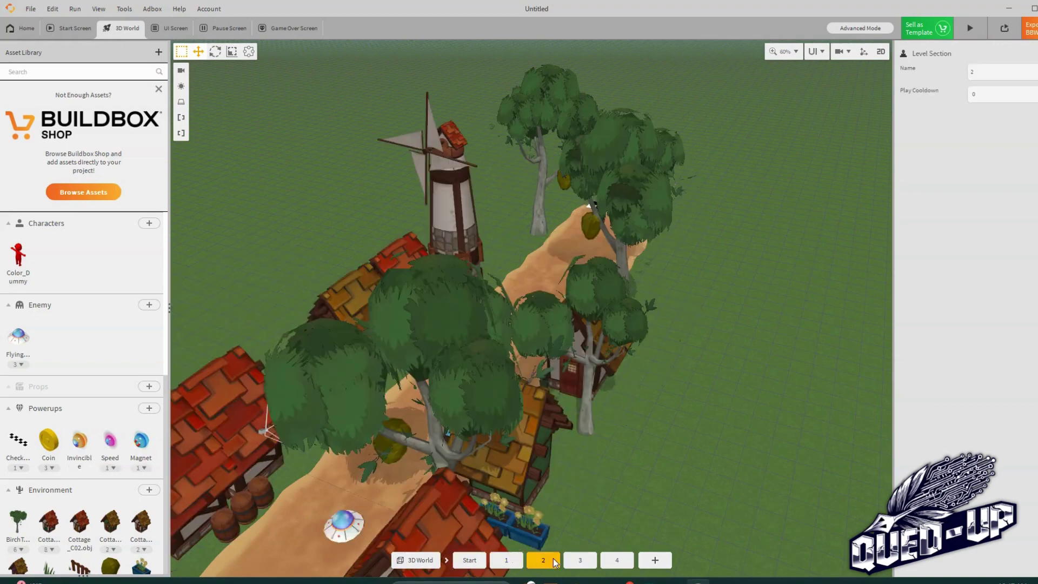
click(589, 564)
click(615, 564)
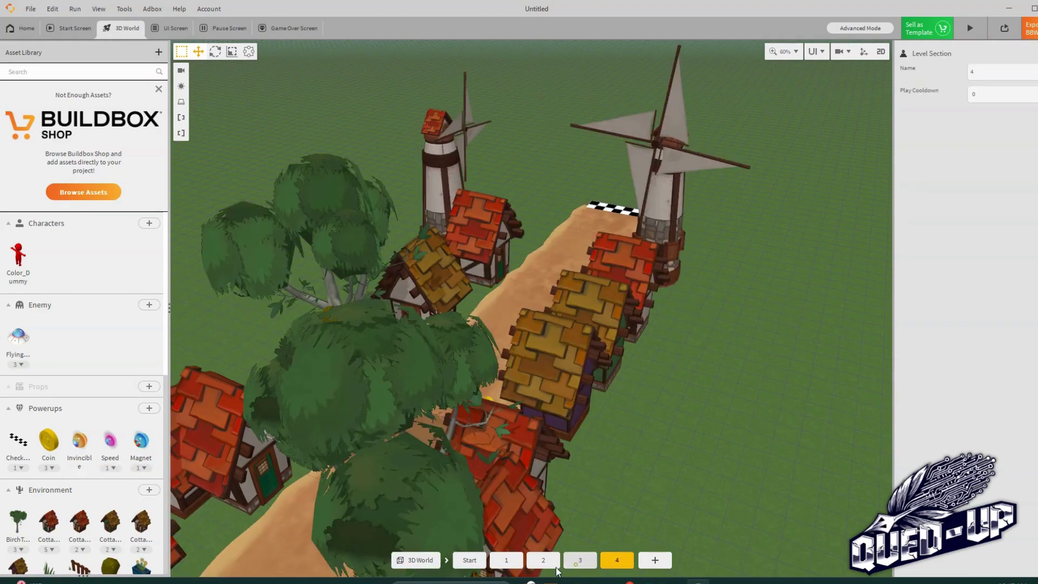
click(580, 562)
click(543, 562)
click(507, 562)
click(469, 562)
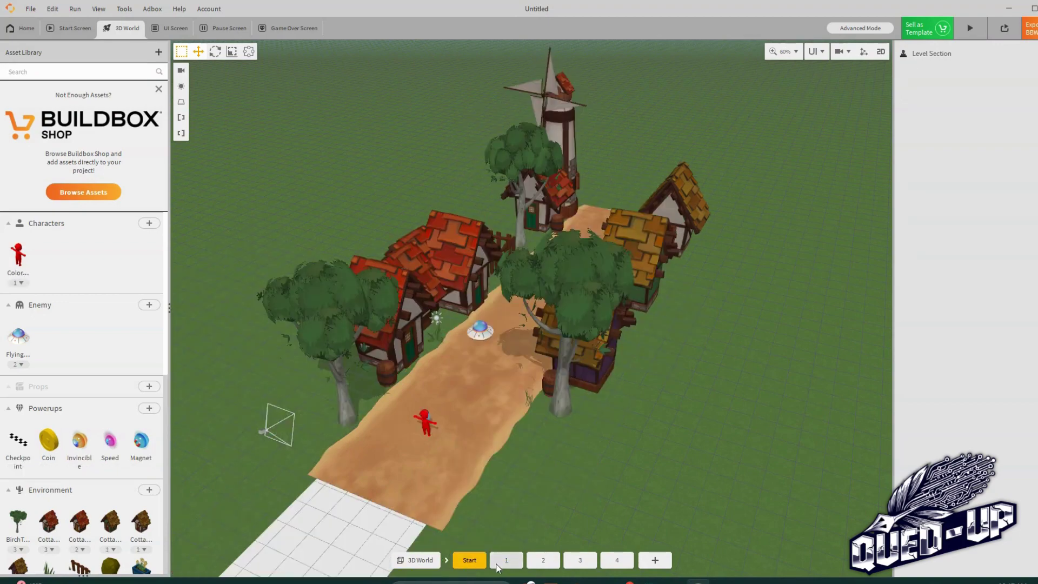
click(497, 564)
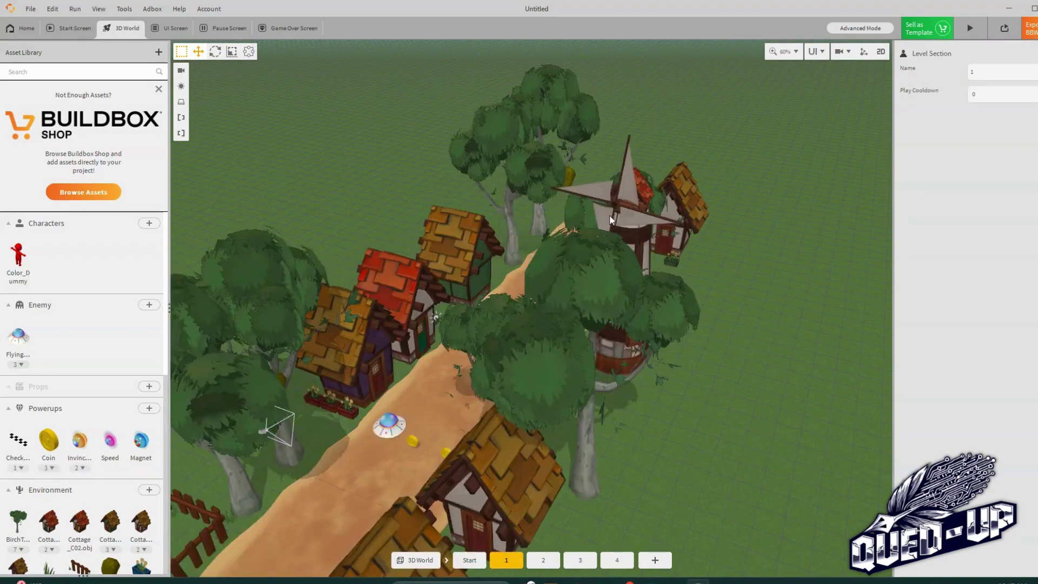
click(469, 560)
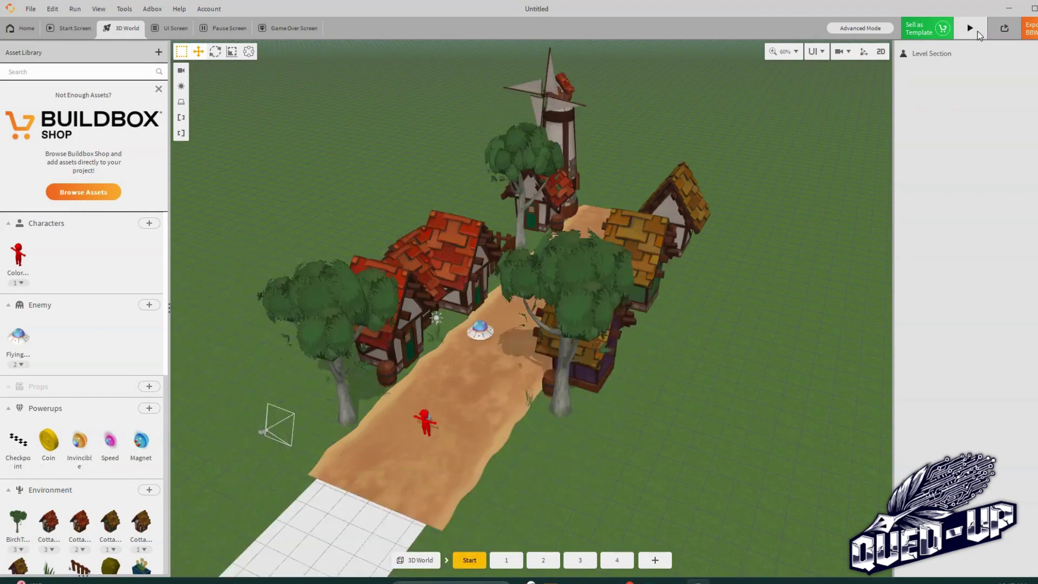
click(975, 30)
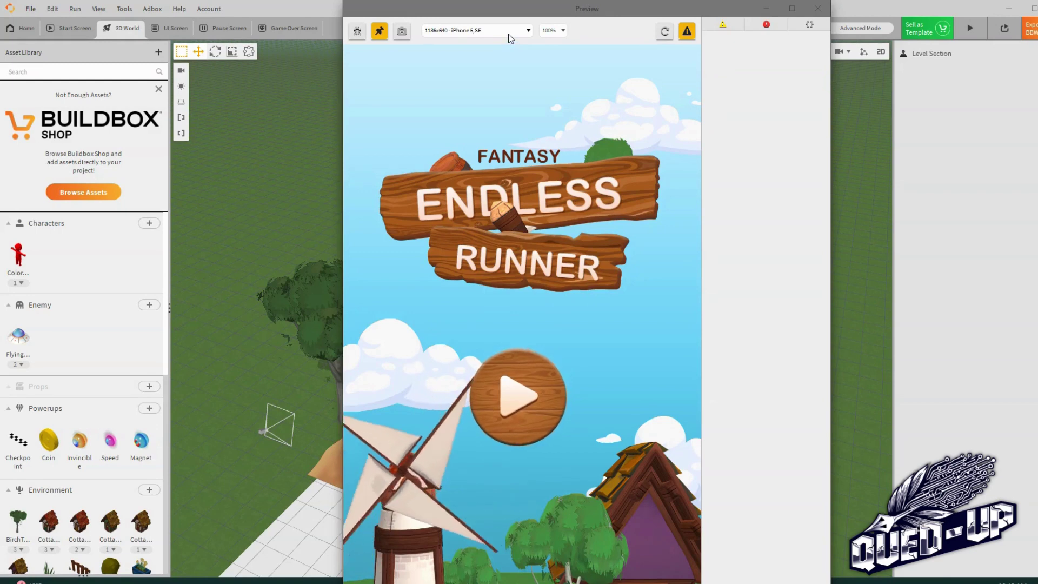
click(509, 33)
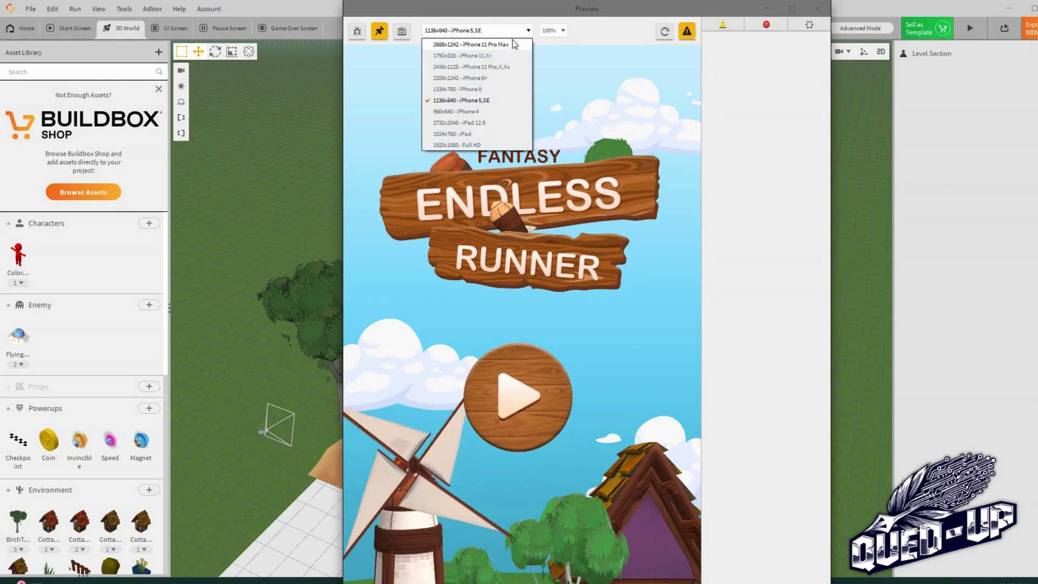
click(524, 100)
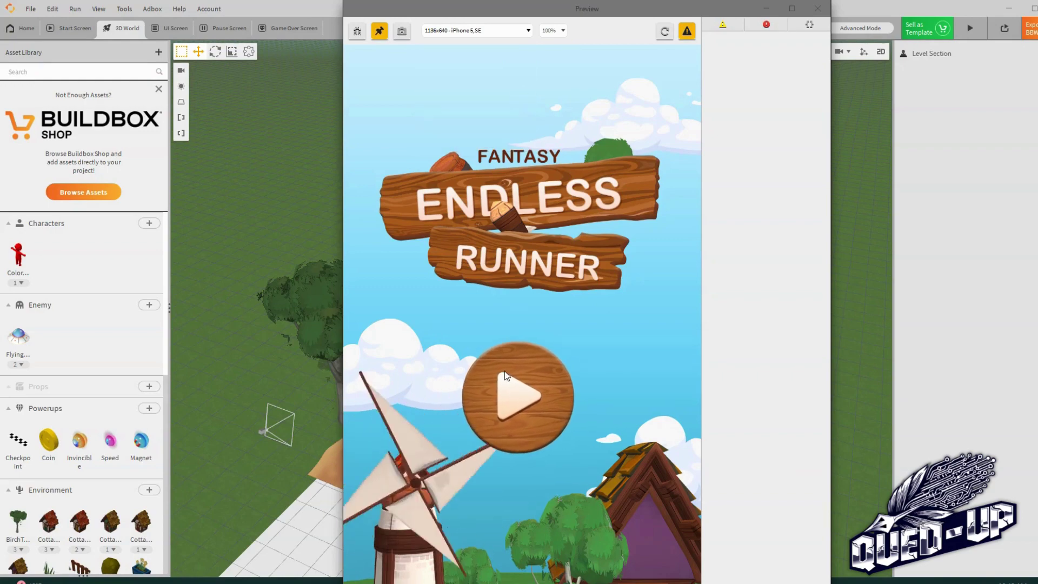
click(528, 396)
click(799, 8)
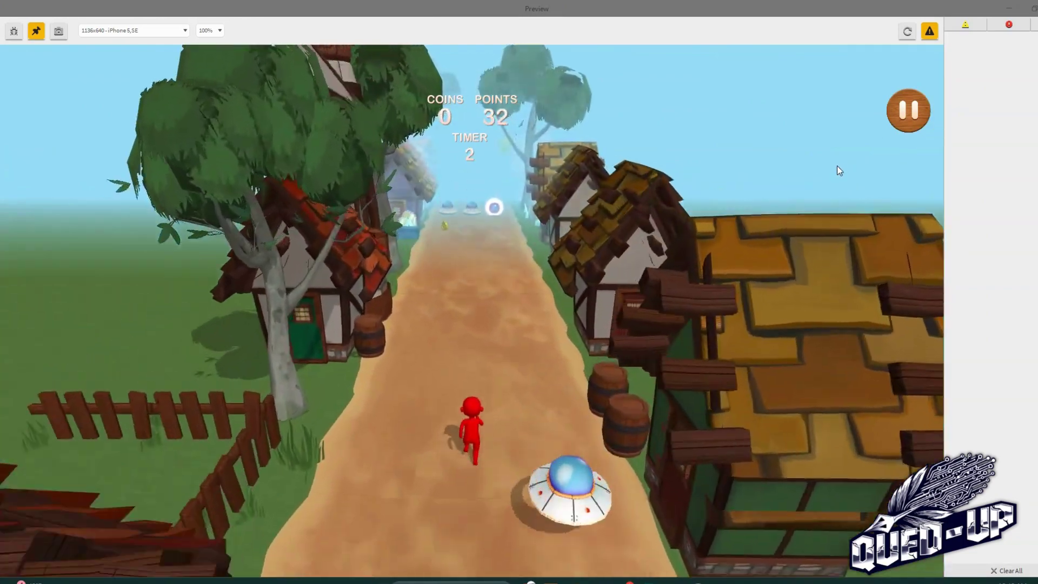
key(Left)
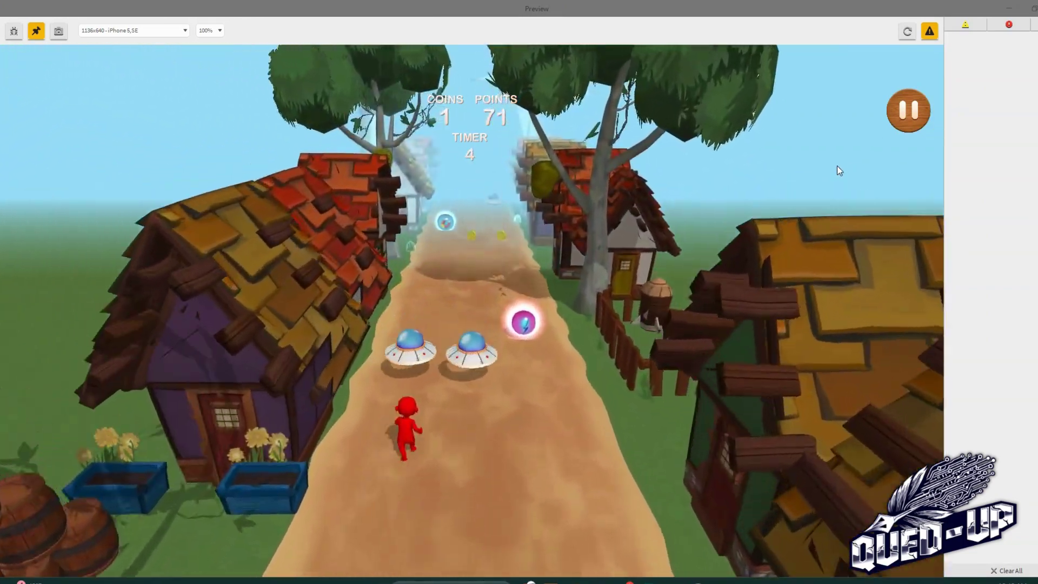
key(Right)
key(Right)
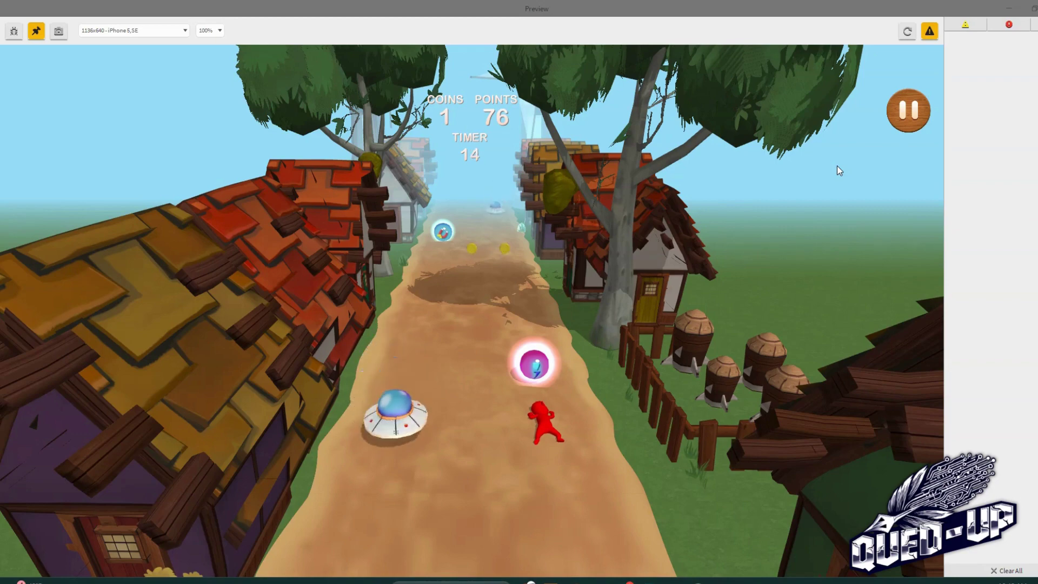
click(908, 110)
key(Escape)
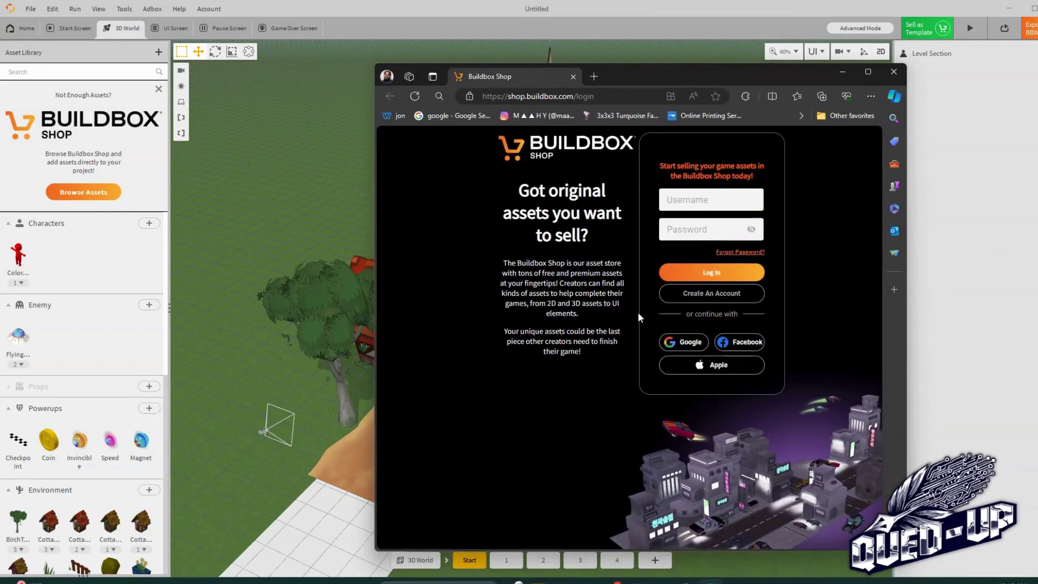
click(894, 74)
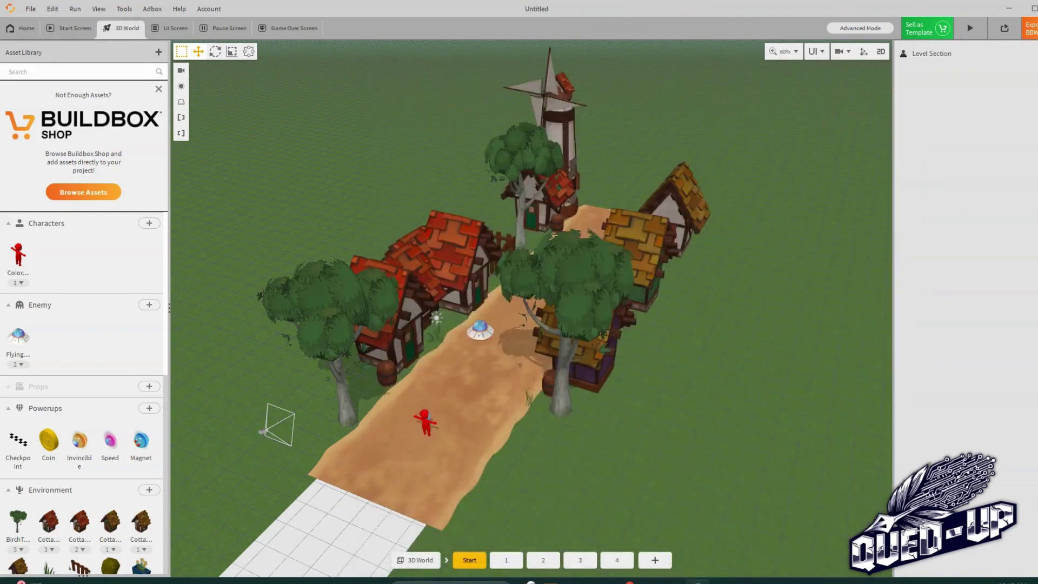